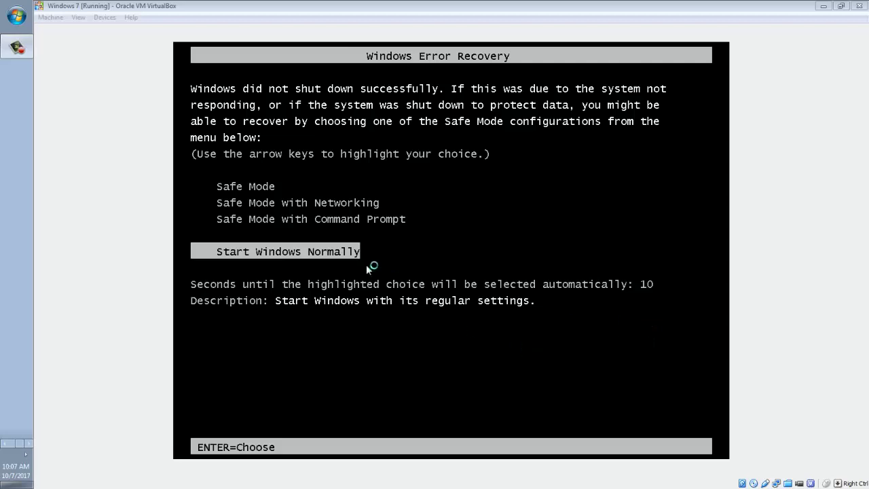
Decline the virtual machine's mouse capture and open Learn Selenium.docx from the Selenium folder in Word
left_click(341, 254)
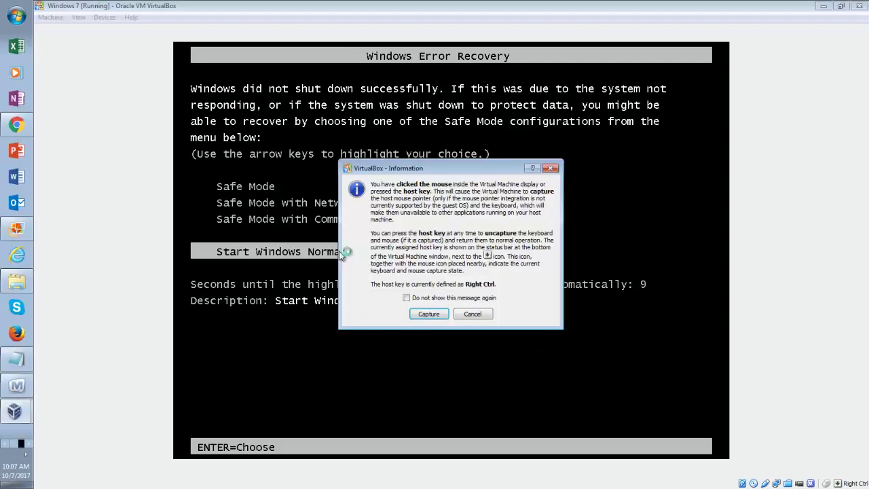
left_click(474, 315)
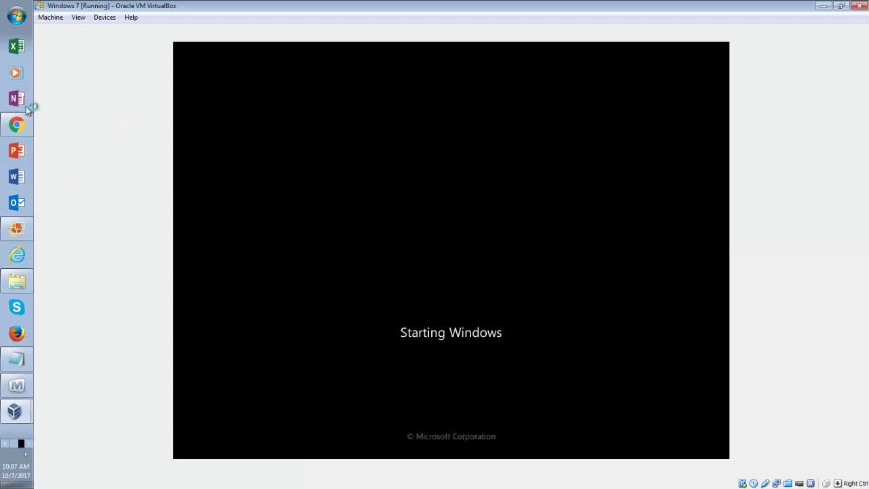
left_click(17, 285)
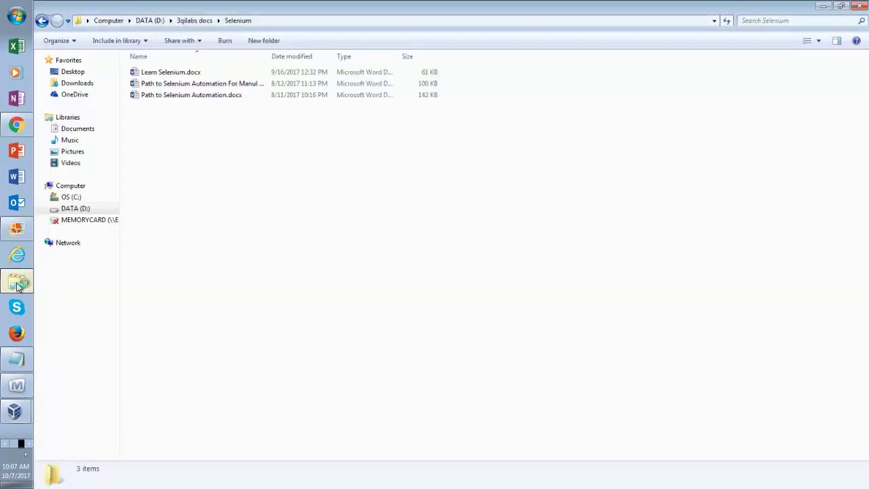
left_click(192, 76)
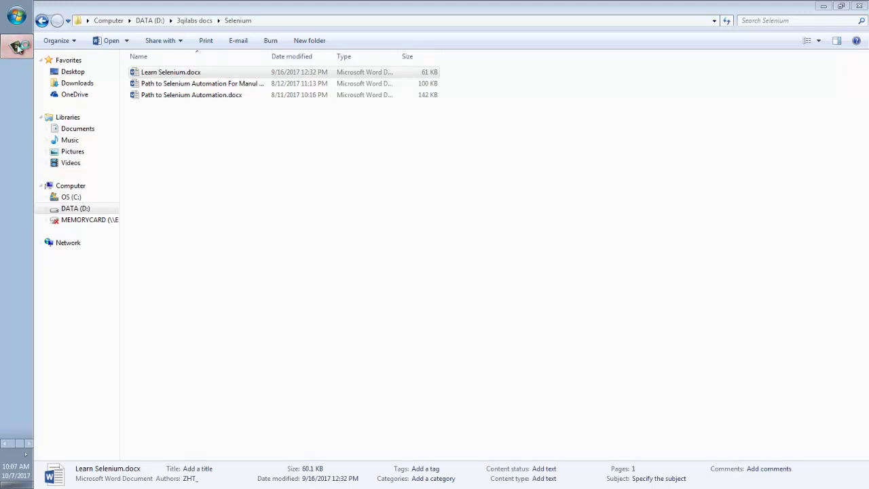
left_click(18, 48)
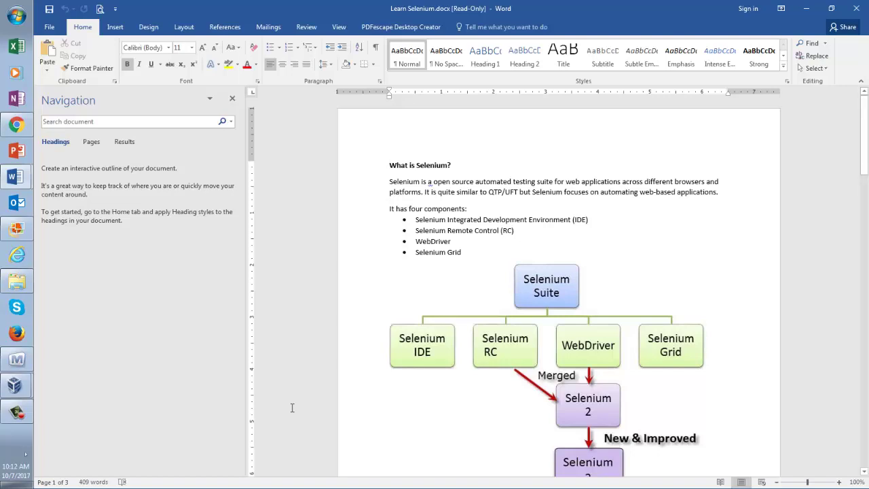
Correct "a open source" to "an open source" in the first sentence of the read-only copy
key("Down")
key("ctrl+Right")
key("ctrl+Right")
key("ctrl+Right")
type("n")
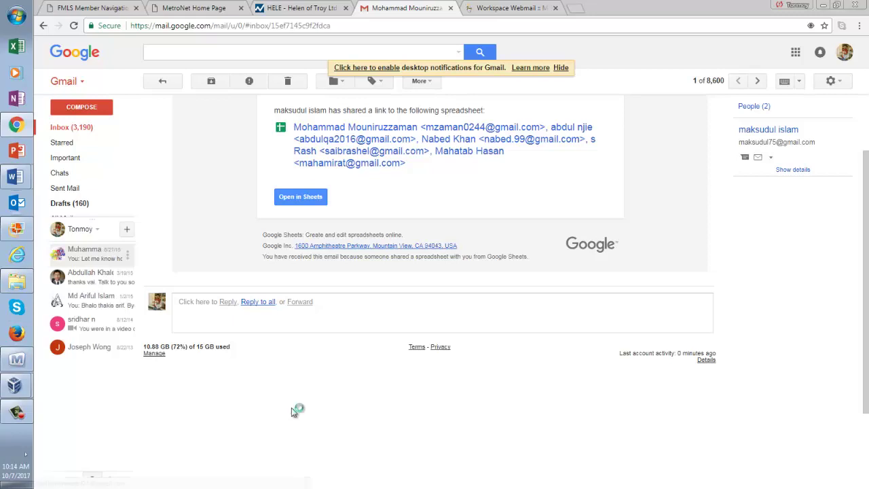
Close the read-only copy of Learn Selenium.docx without saving and bring up the editable copy in Word
key("super+6")
key("super+6")
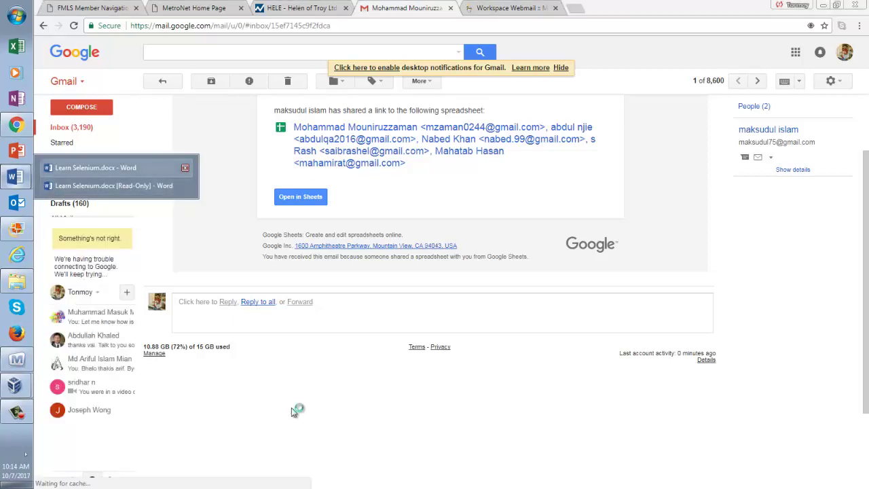
key("super+6")
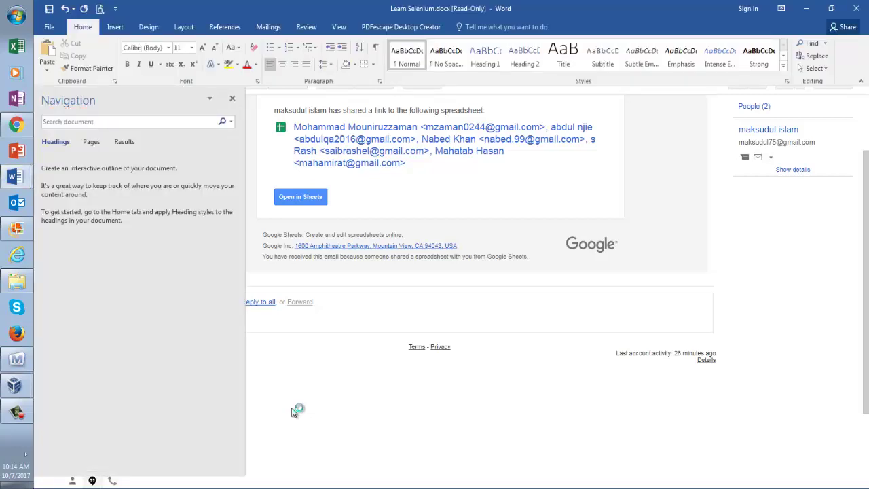
key("alt+F4")
key("Tab")
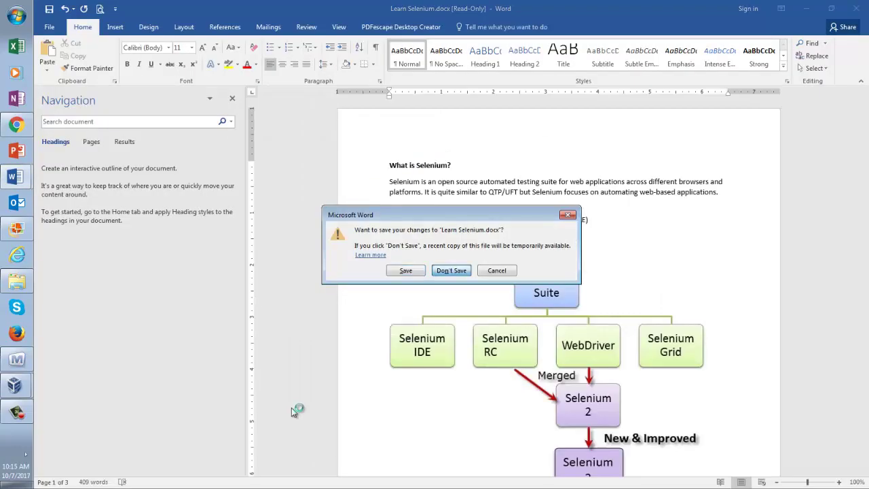
key("Escape")
key("super+6")
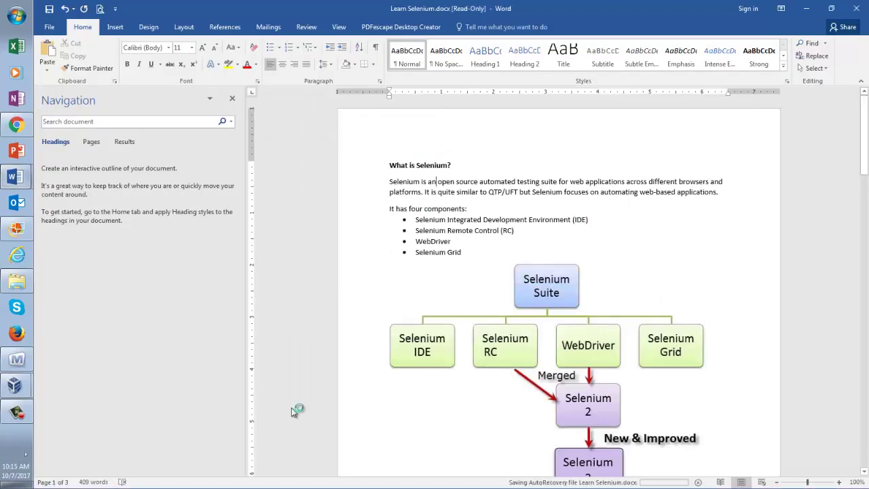
key("super+6")
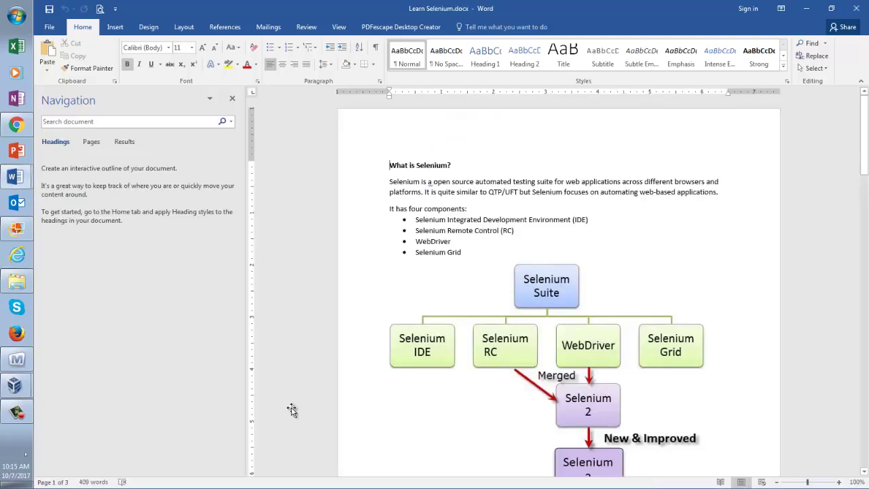
key("super+6")
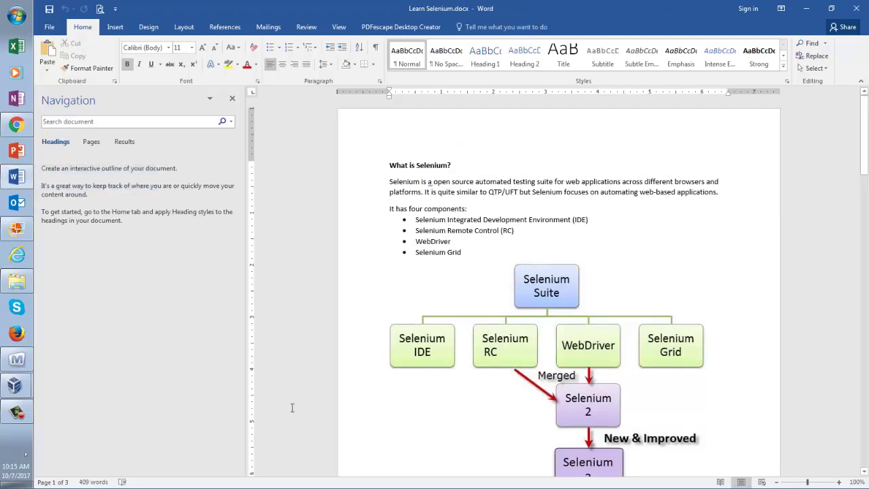
Change "a" to "an" before "open source" in the sentence under What is Selenium? in the editable document
key("Down")
key("Right")
key("Right")
key("Right")
key("Right")
key("Right")
key("Right")
key("Right")
key("Right")
key("Right")
key("Right")
key("Right")
key("Right")
key("Right")
type("n")
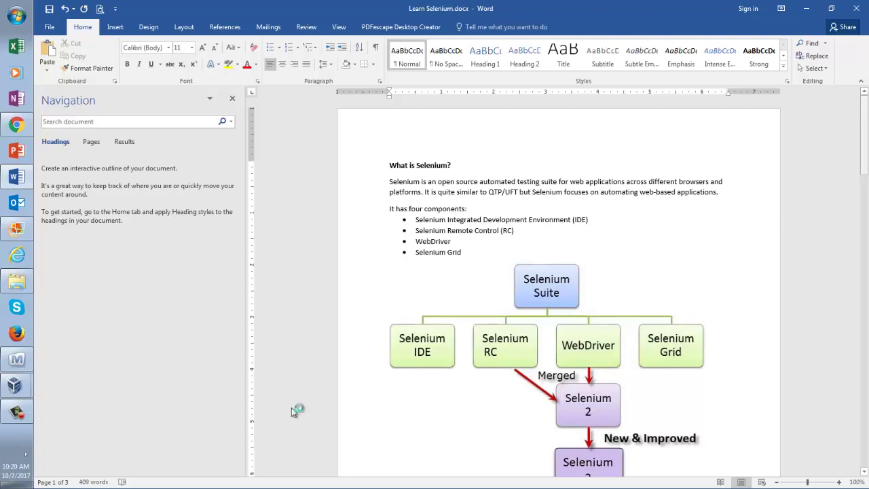
Read through the Selenium IDE, WebDriver, supported languages and Selenium Grid sections down to the Firefox download link, and select that link
scroll(292, 407, "down", 4)
scroll(294, 411, "down", 4)
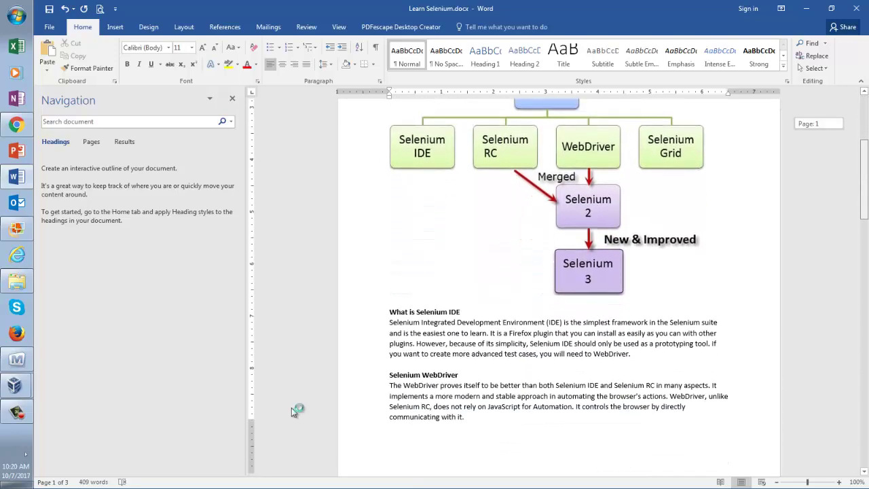
scroll(293, 411, "down", 3)
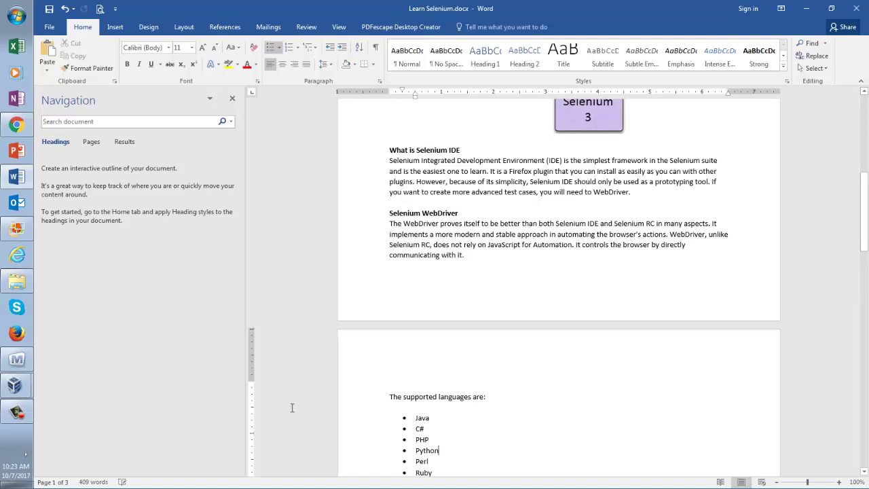
key("Down")
key("Down")
key("Down")
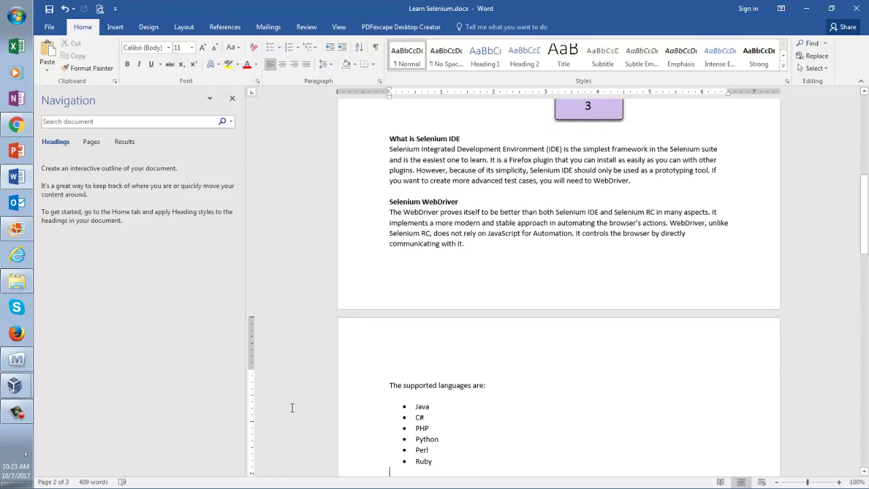
key("Down")
key("Down")
key("Down")
key("Down")
key("Down")
key("Down")
key("Down")
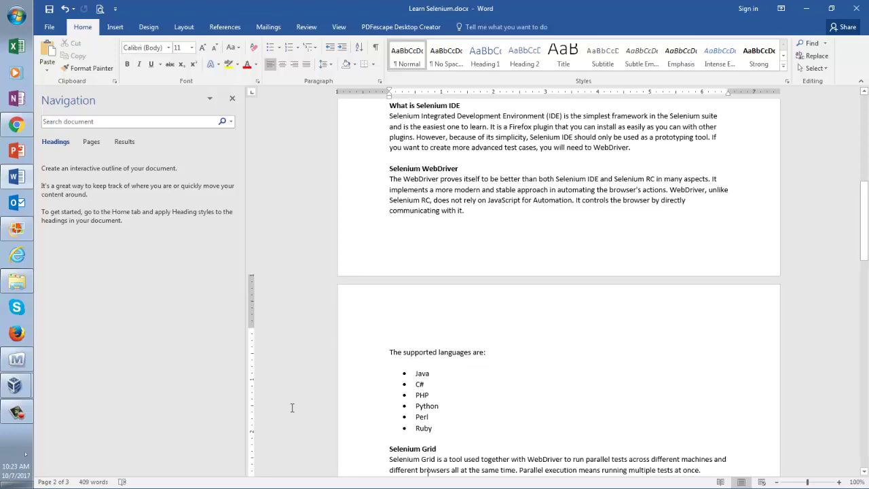
key("Down")
key("Down")
key("Down")
key("Down")
key("Down")
key("Down")
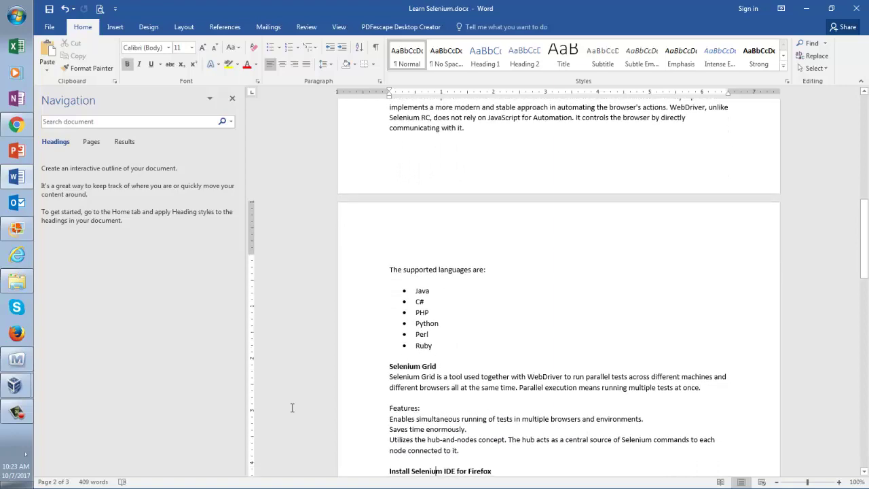
key("Down")
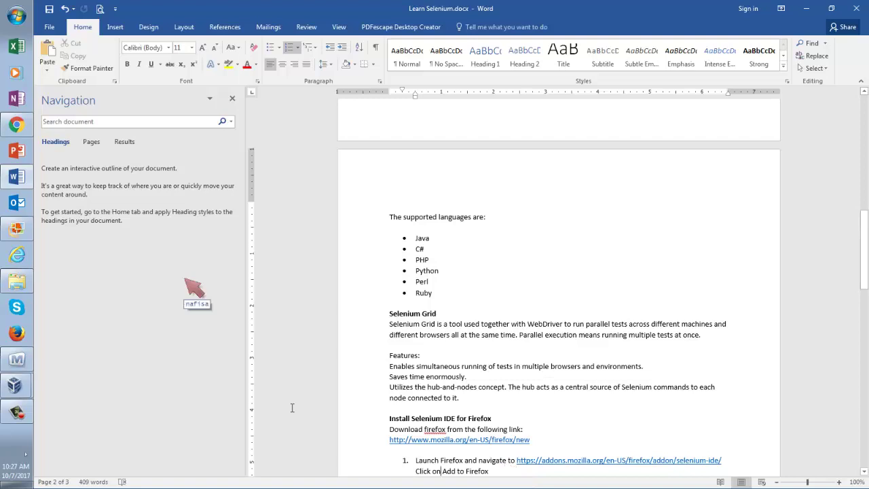
left_click_drag(389, 440, 534, 439)
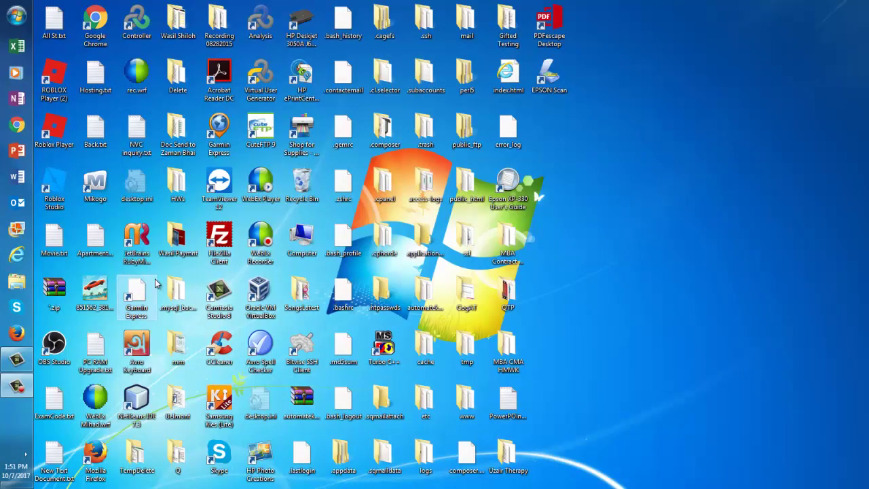
Open Chrome and search Google for "DOWNLOAD FIREFOX 47.0.1"
left_click(17, 126)
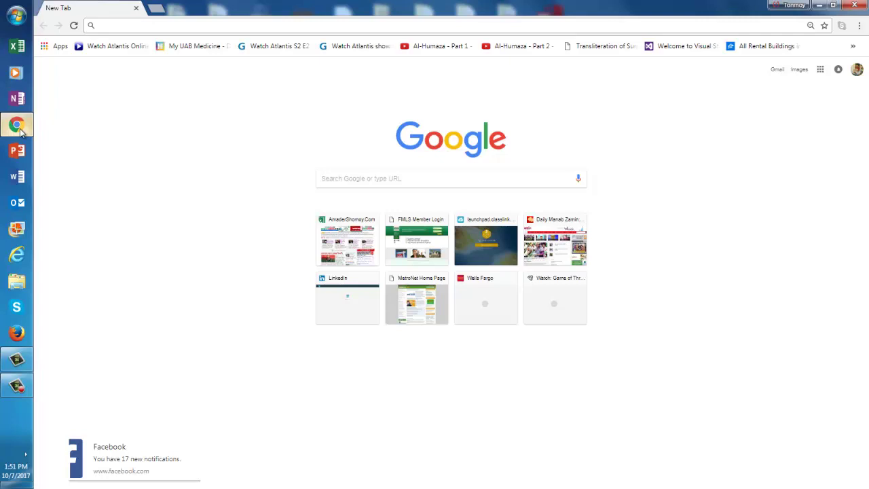
type("downloa")
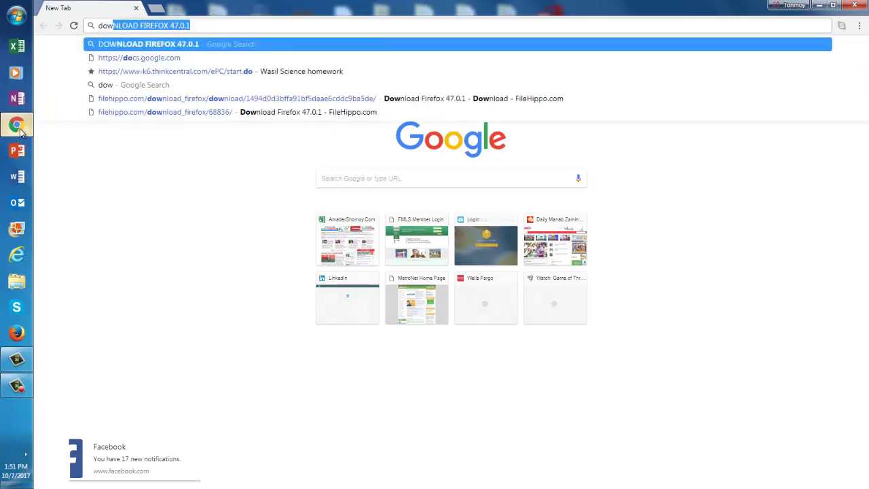
type("d")
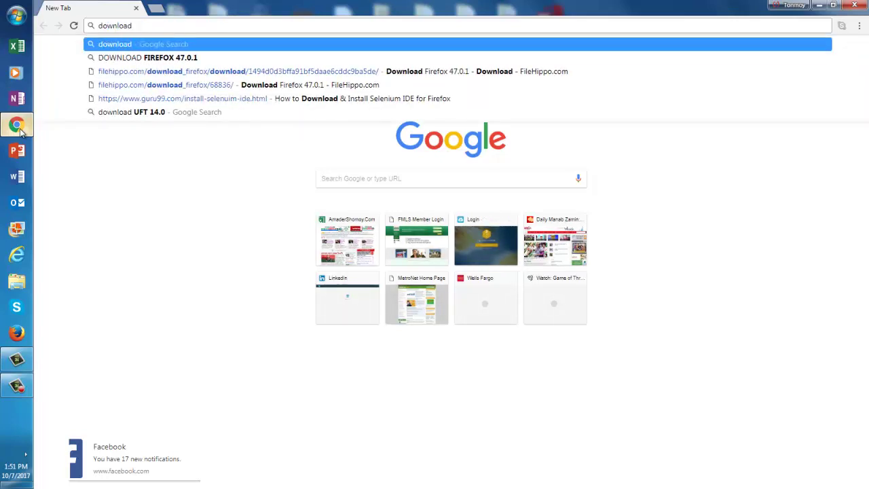
key("Down")
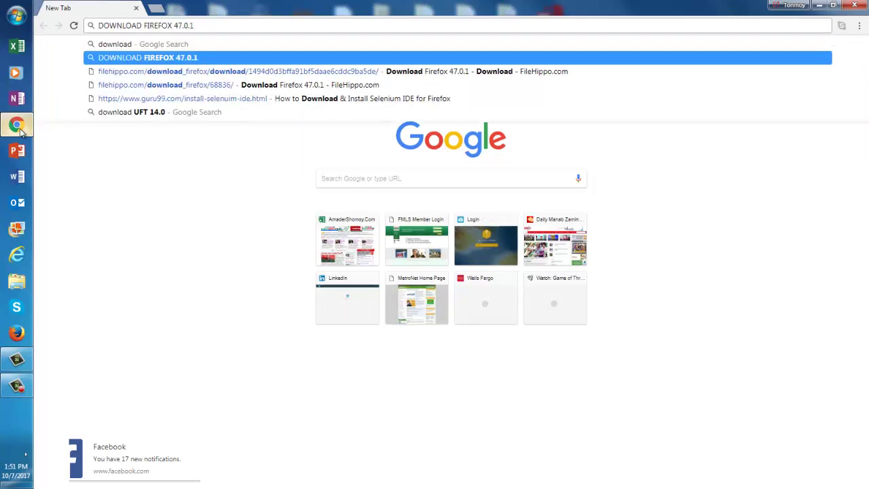
key("Return")
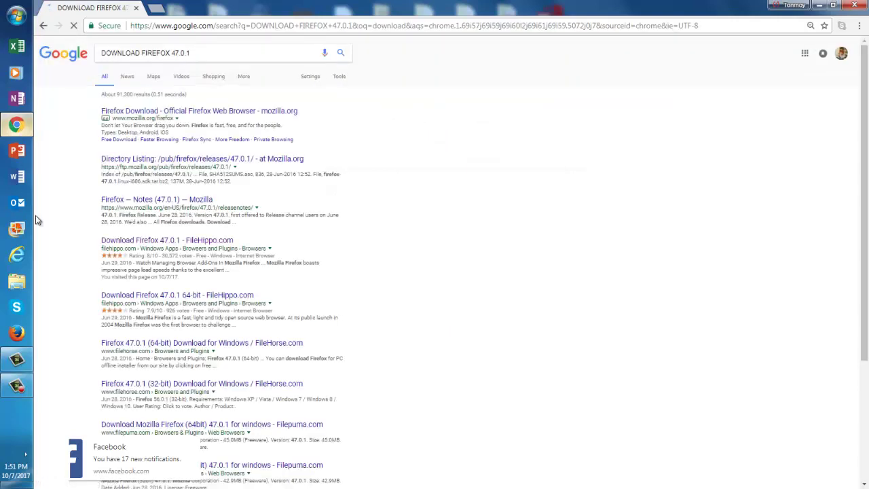
Download Firefox Setup 47.0.1.exe from the win64/en-US folder of Mozilla's 47.0.1 release directory
left_click(134, 160)
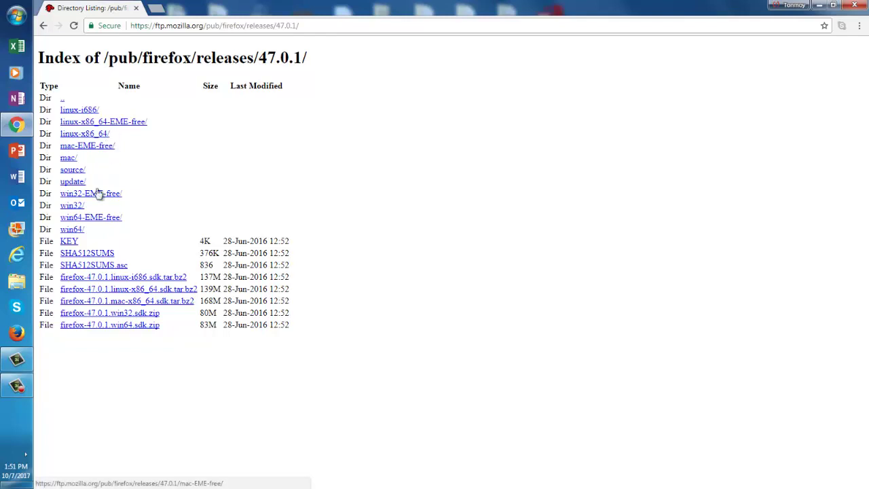
left_click(72, 230)
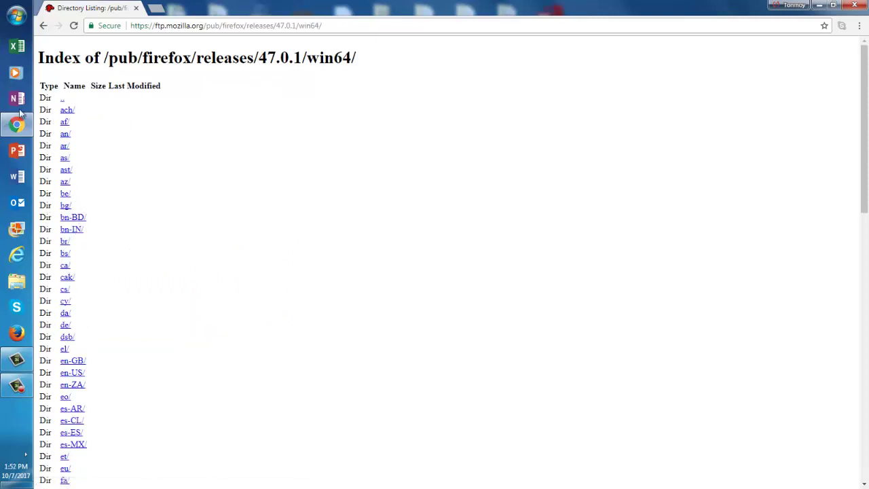
left_click(73, 373)
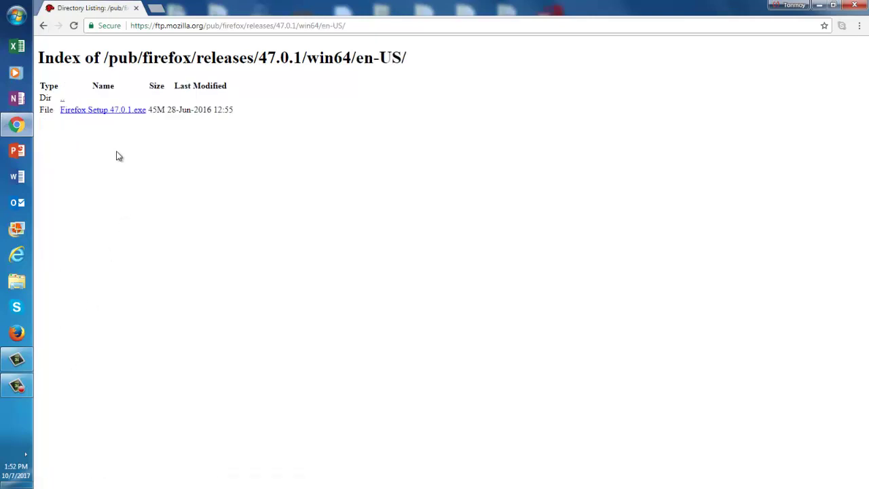
left_click(112, 110)
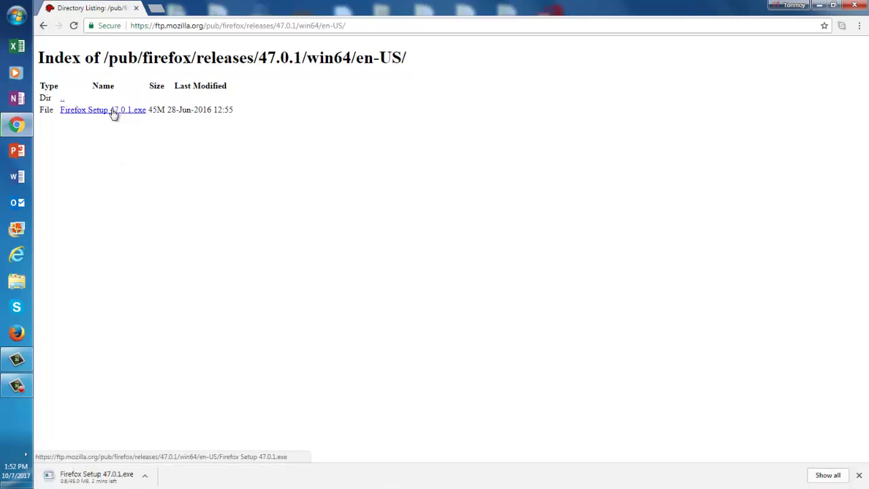
Return to the search results and retrace the path through Mozilla's 47.0.1 directory listing to the win64/en-US folder
left_click(43, 26)
left_click(44, 26)
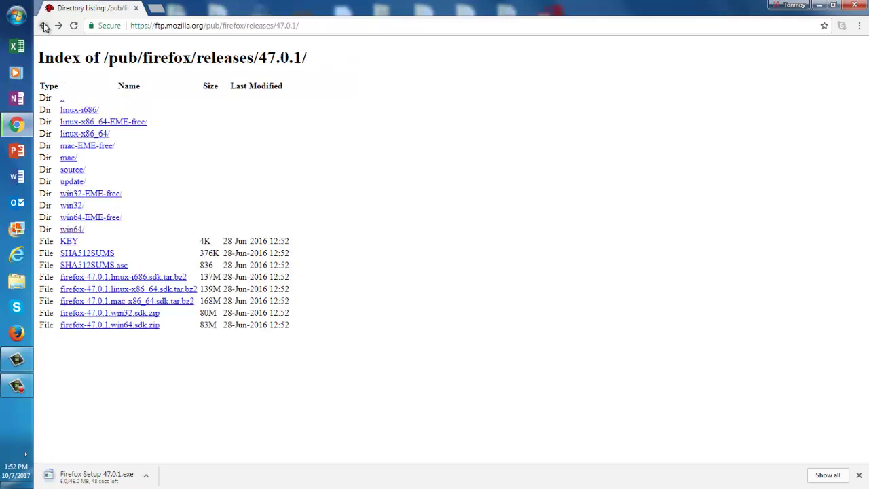
left_click(44, 26)
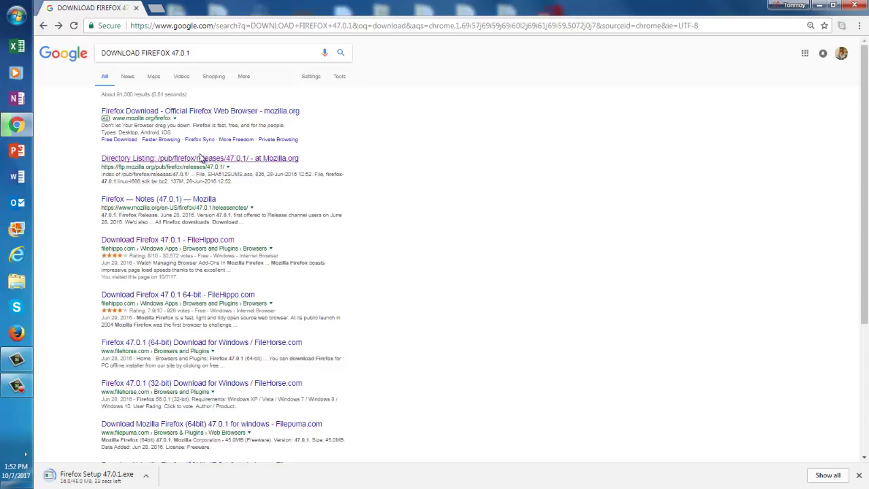
left_click(201, 159)
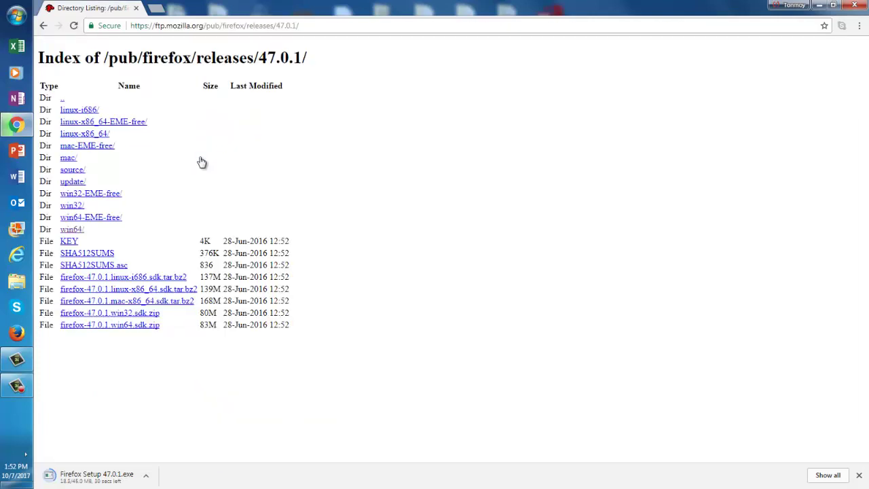
left_click(78, 231)
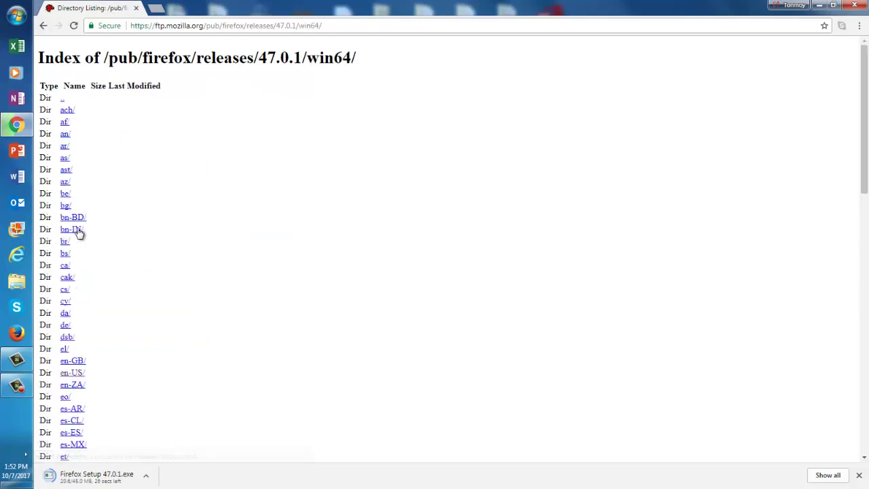
left_click(67, 374)
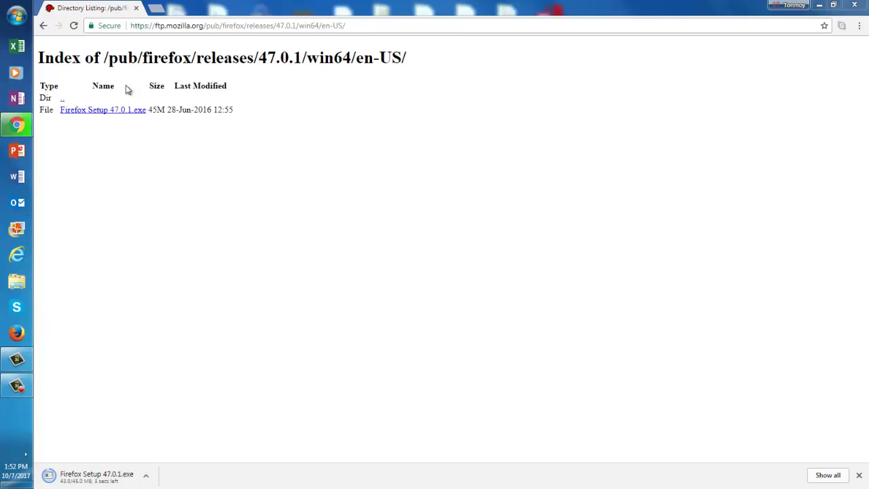
Open the Windows Control Panel with the Run command "control" and go to Programs and Features
key("super+r")
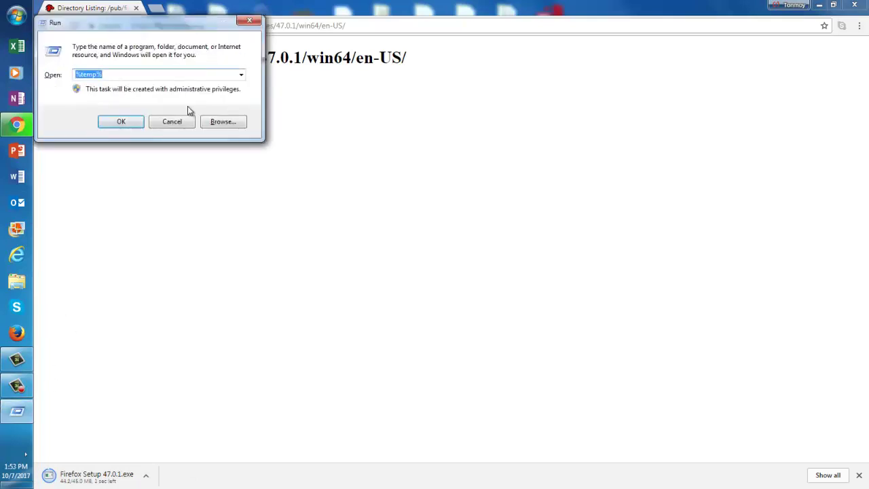
type("contro")
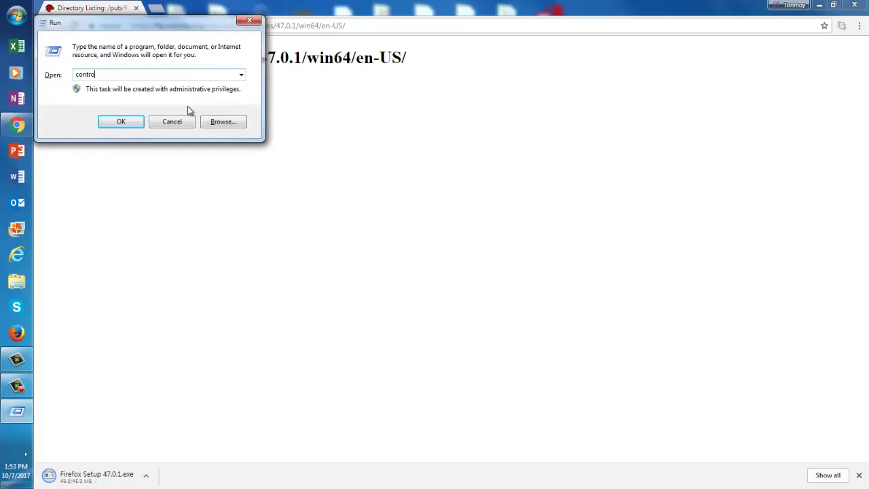
type("l")
key("Return")
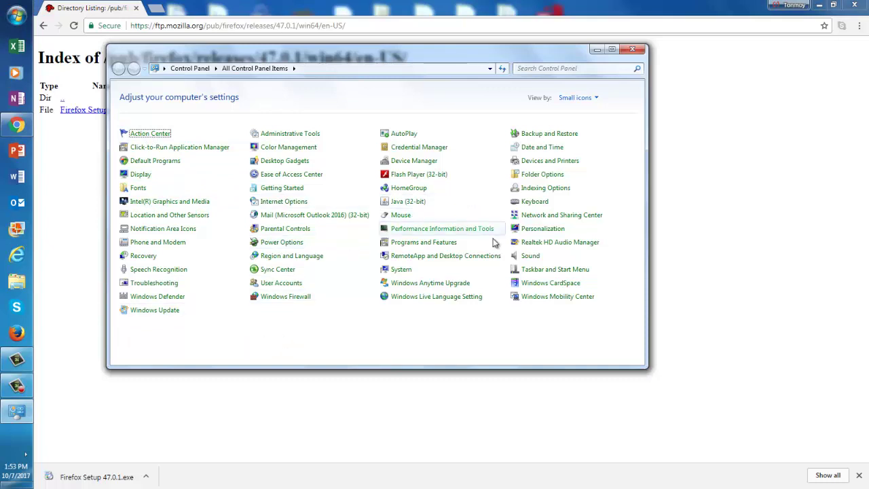
left_click(422, 244)
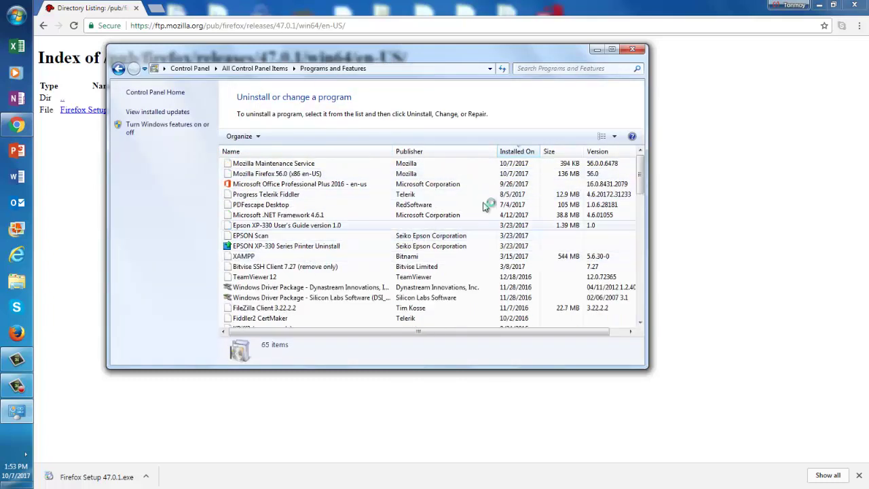
Uninstall Mozilla Firefox 56.0 (x86 en-US) and finish its uninstall wizard
mouse_move(639, 170)
left_mouse_down()
mouse_move(632, 316)
mouse_move(630, 159)
left_mouse_up()
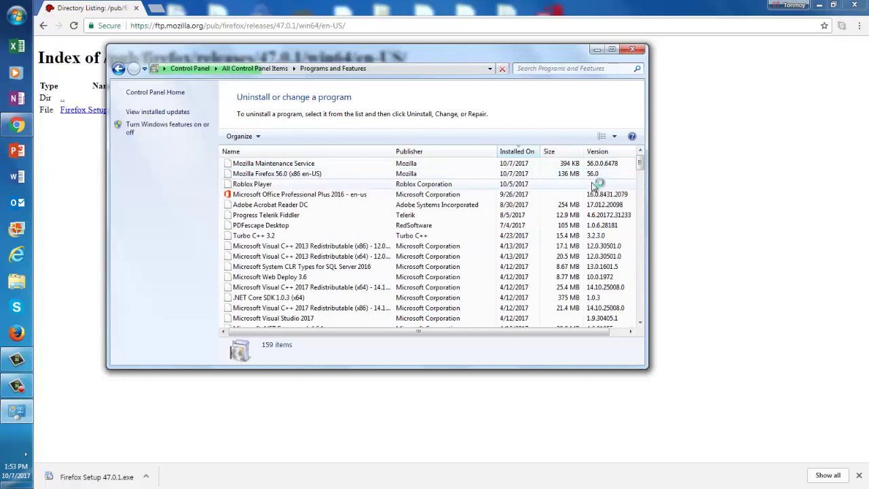
left_click(308, 174)
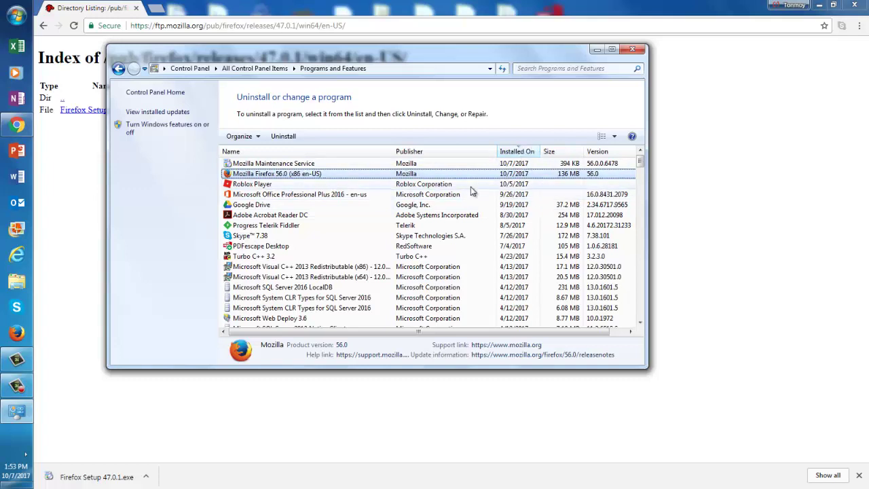
left_click(285, 137)
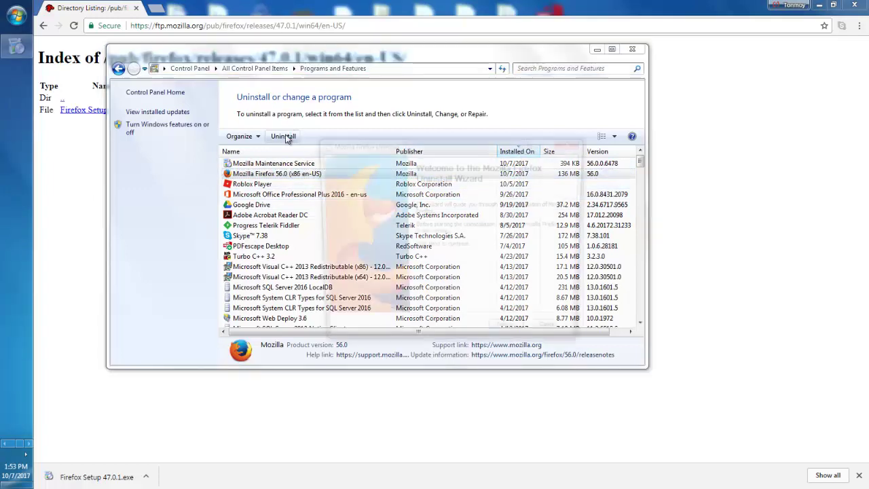
left_click(511, 336)
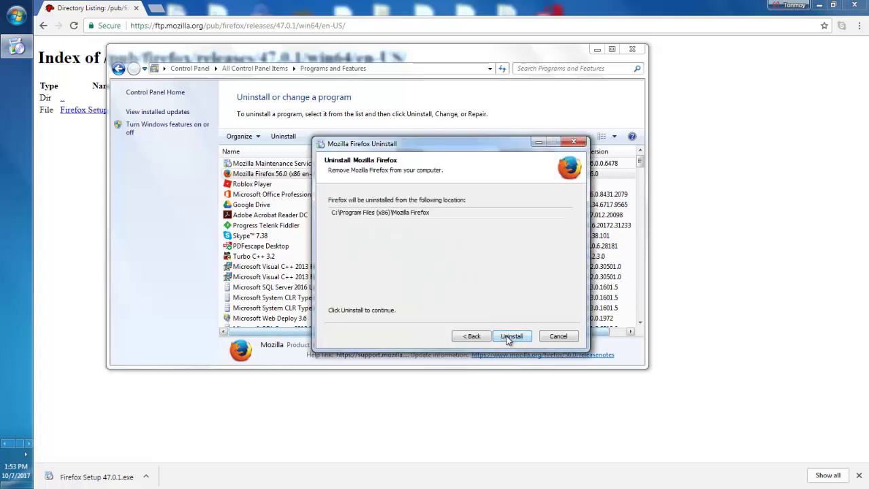
left_click(510, 336)
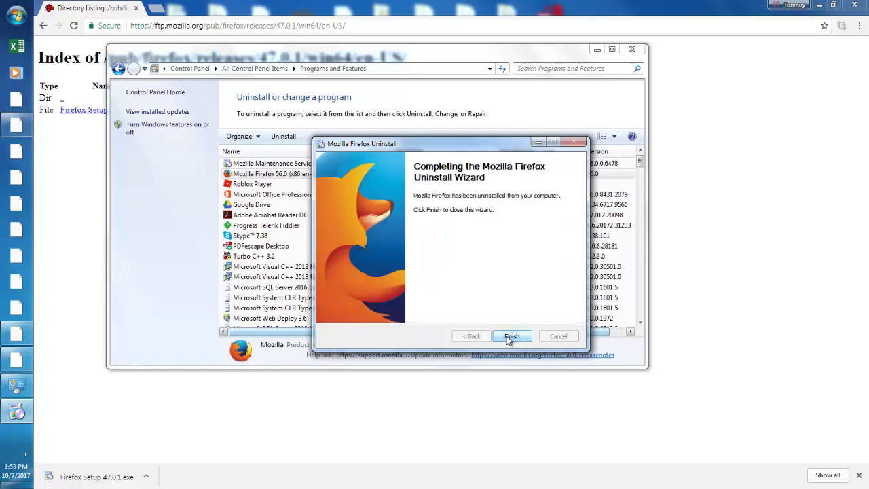
left_click(510, 336)
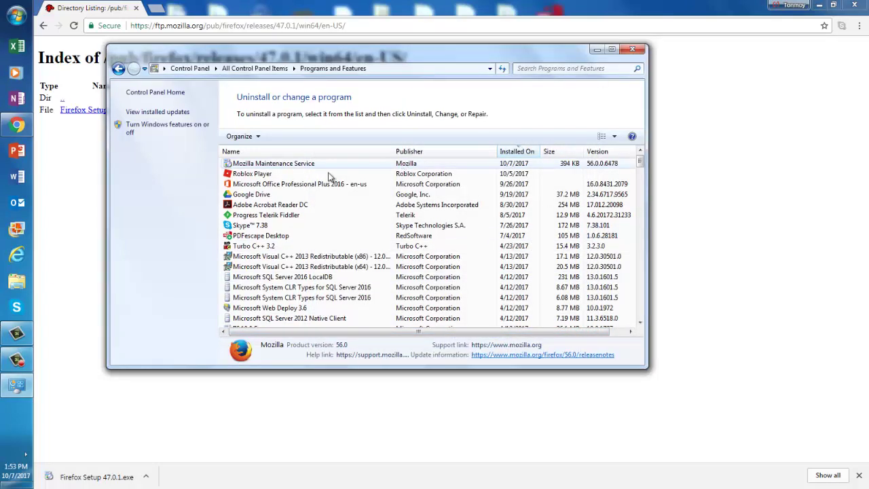
Uninstall Mozilla Maintenance Service and close the Programs and Features window
left_click(304, 166)
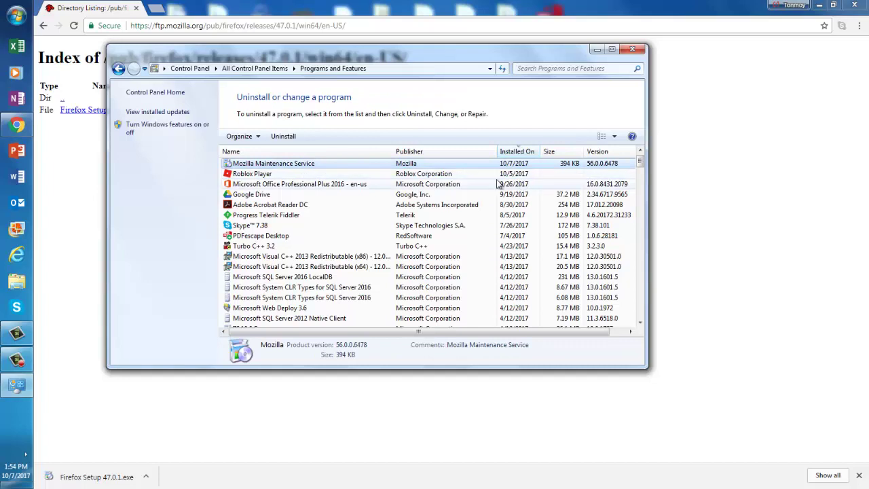
left_click(285, 137)
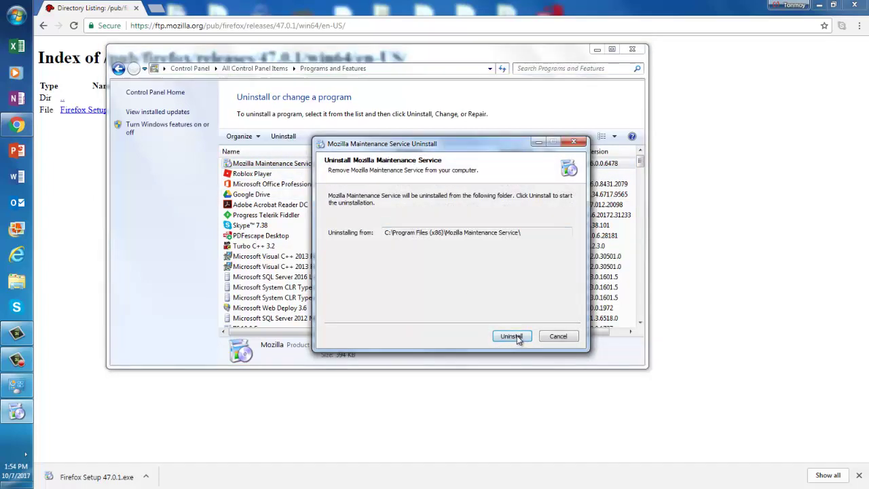
left_click(512, 336)
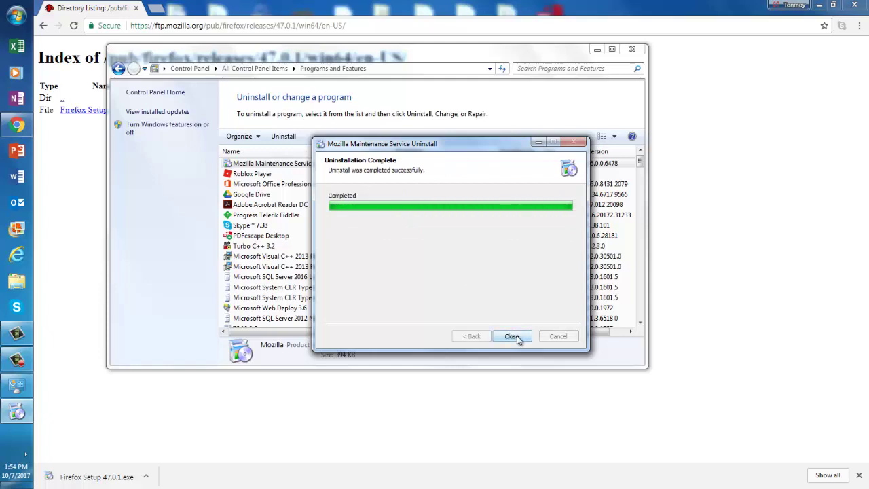
left_click(514, 336)
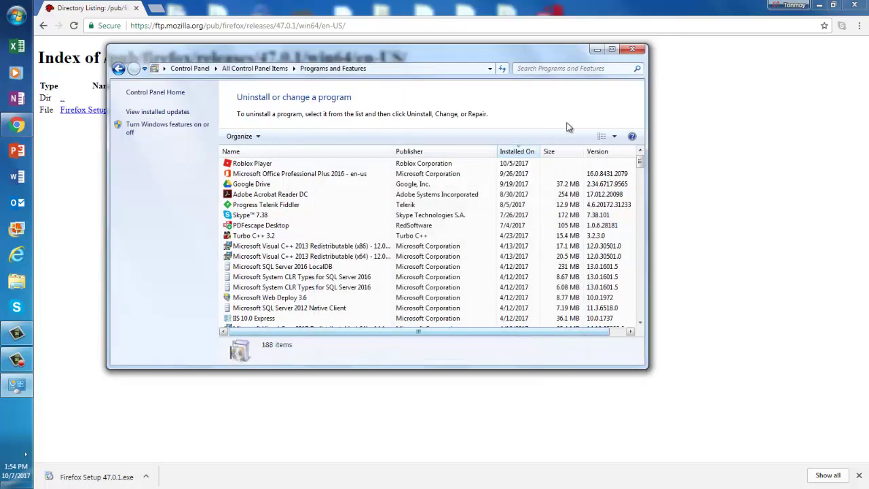
left_click(633, 51)
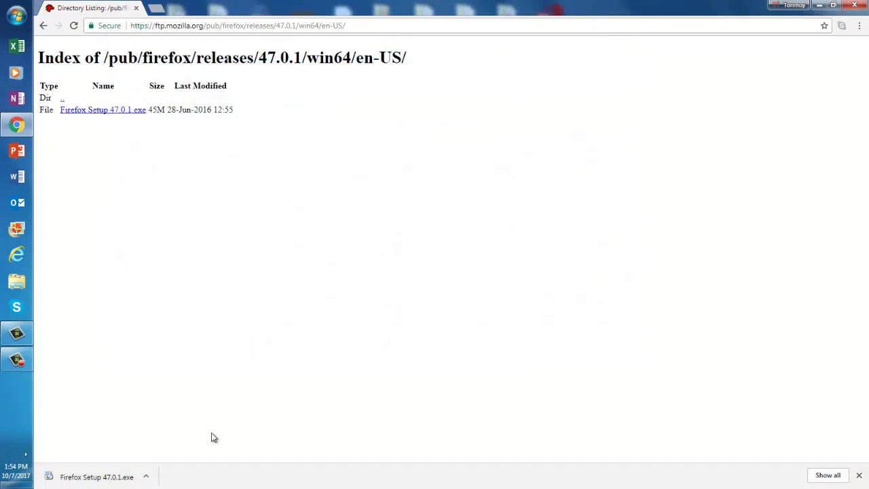
Show the downloaded Firefox Setup 47.0.1.exe in its folder and run the installer, accepting the security warning
left_click(147, 477)
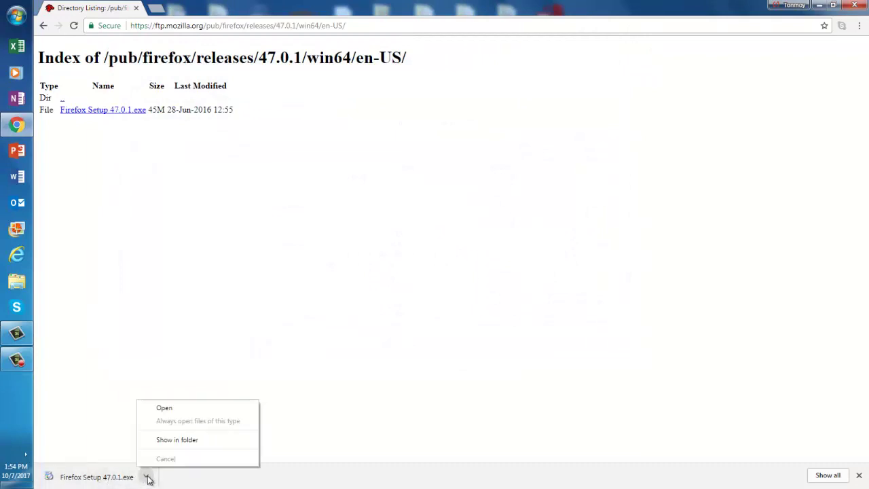
left_click(176, 439)
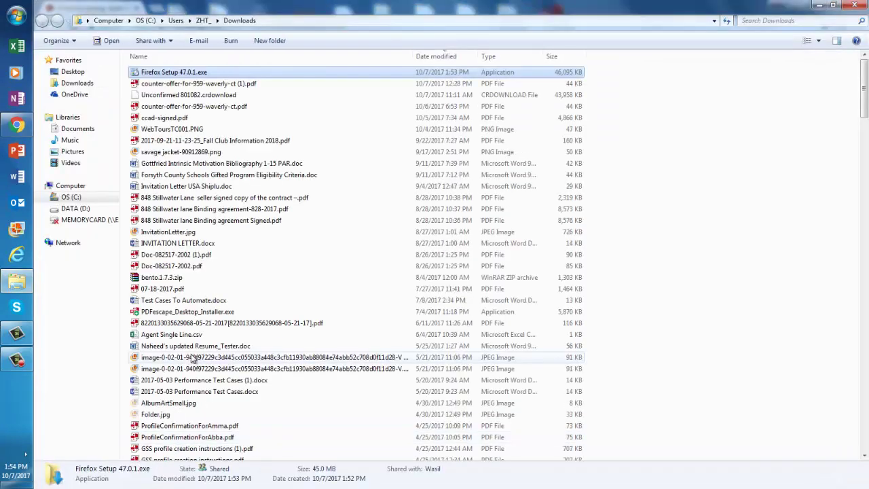
double_click(196, 75)
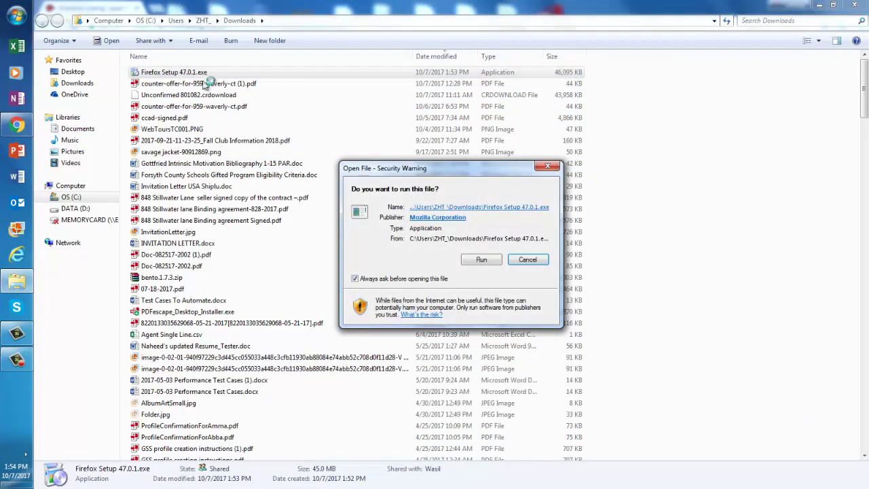
left_click(483, 260)
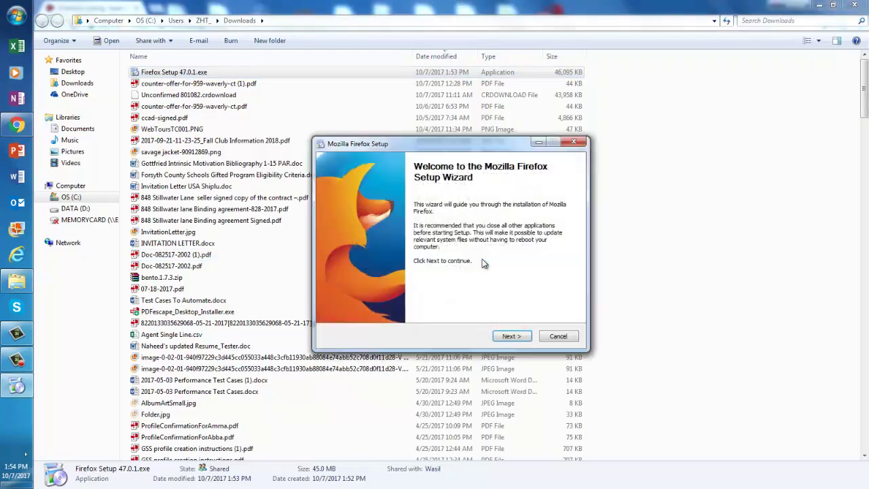
Install Firefox with the Custom setup in C:\Program Files\Mozilla Firefox\, without the Maintenance Service, keep both shortcuts, and launch it on finishing
left_click(504, 338)
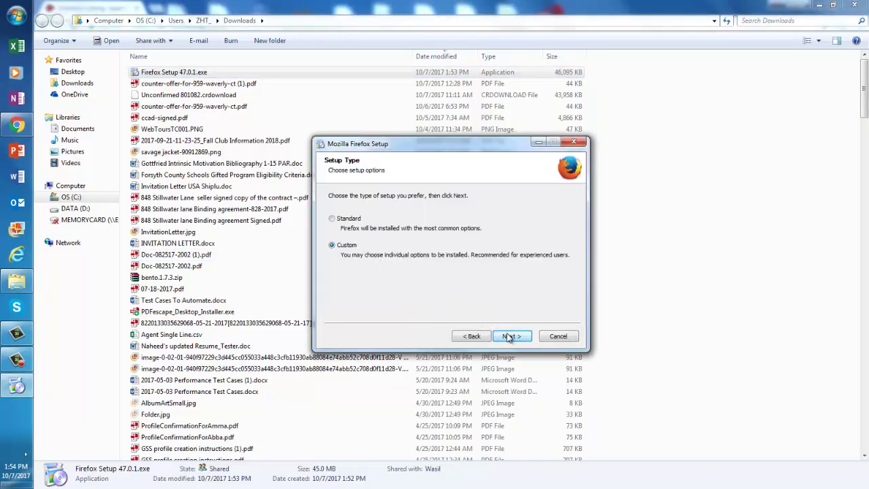
left_click(508, 336)
left_click(509, 337)
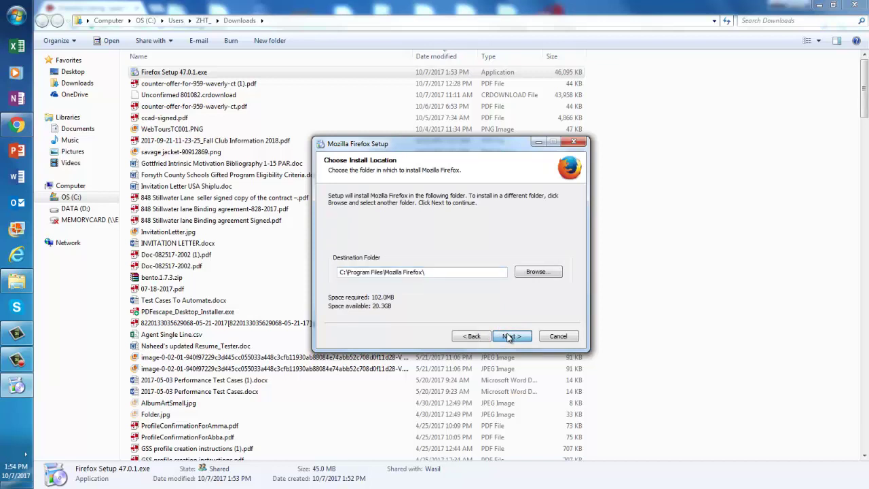
left_click(333, 222)
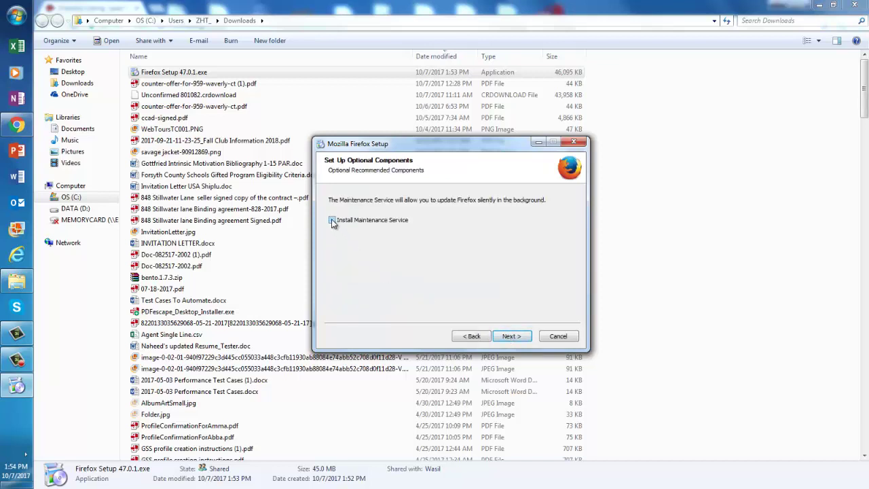
left_click(510, 335)
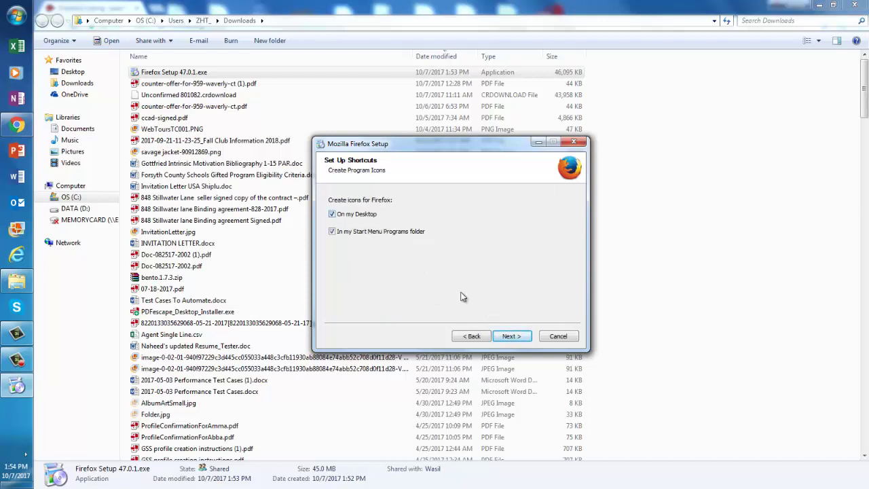
left_click(511, 335)
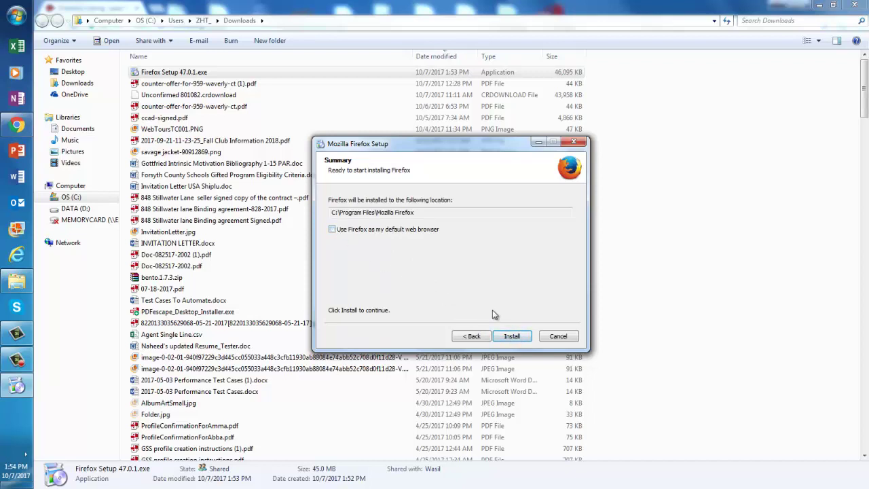
left_click(513, 336)
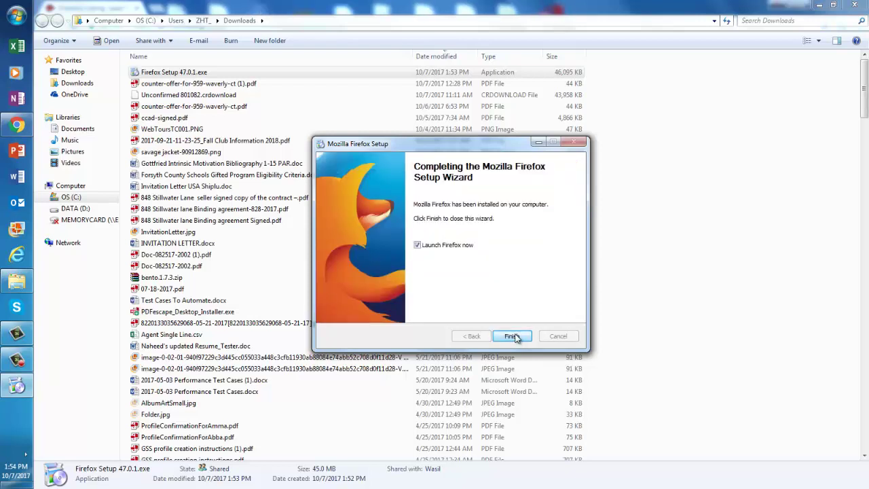
left_click(511, 337)
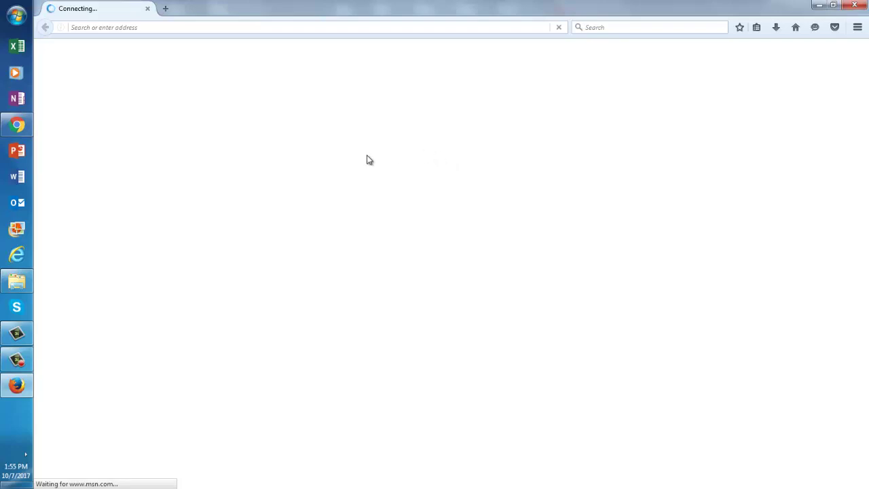
Set Firefox to never check for updates, turn off automatic search engine updates in the advanced options, and close the options page
key("alt+t")
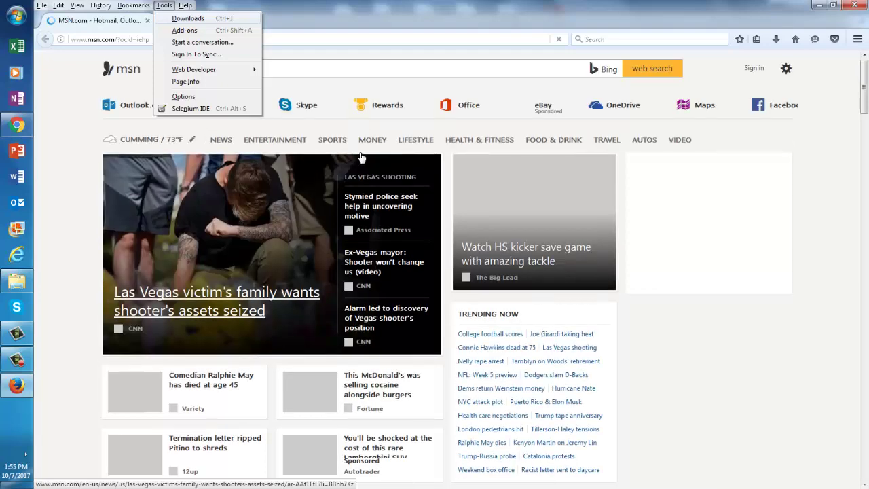
left_click(193, 99)
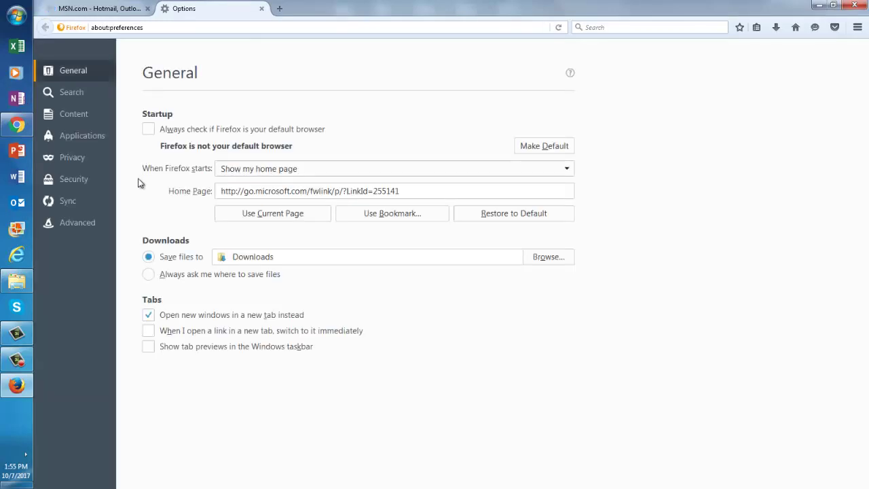
left_click(71, 228)
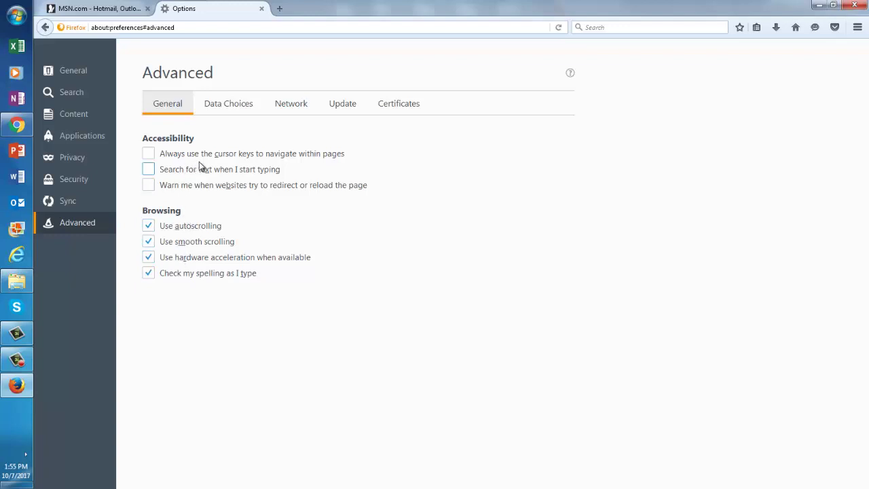
left_click(343, 105)
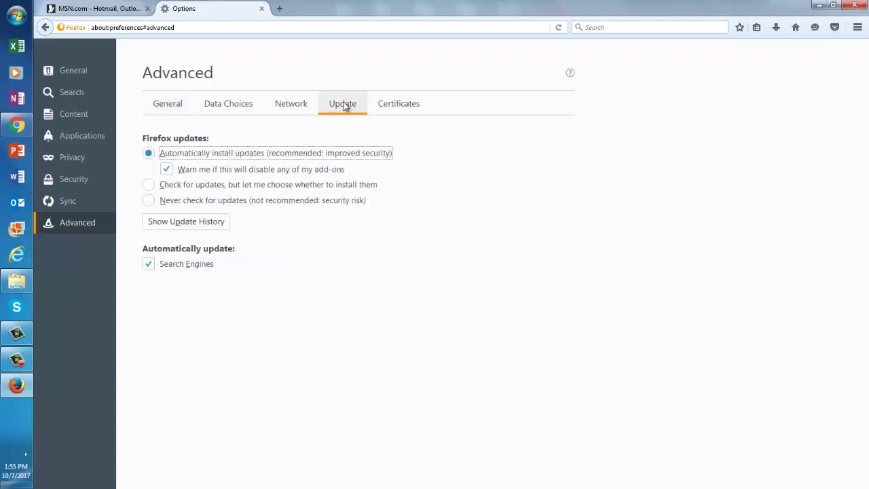
left_click(149, 200)
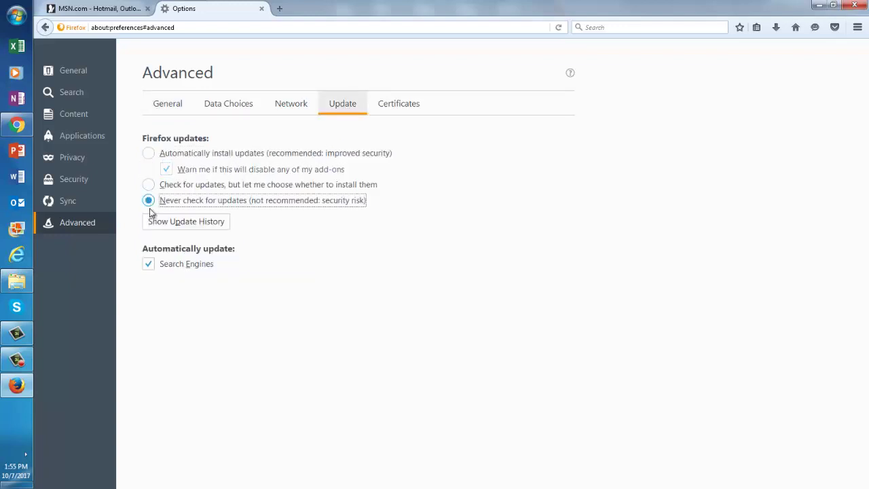
left_click(149, 265)
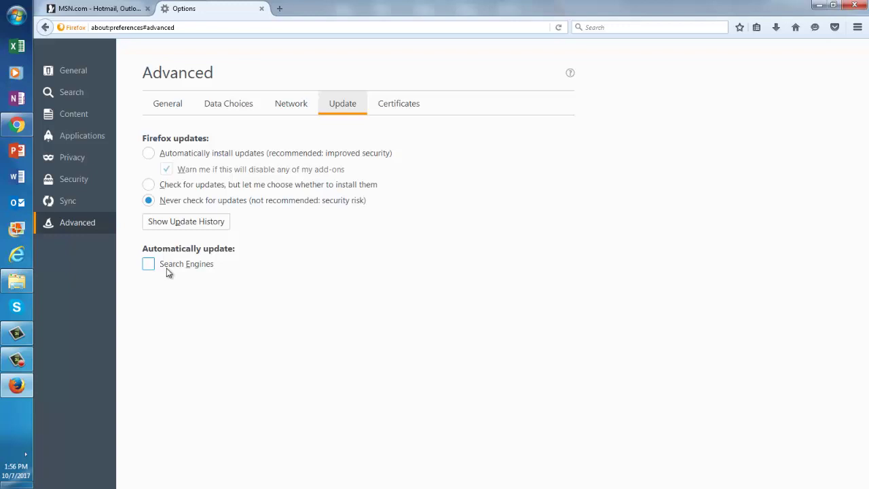
left_click(102, 7)
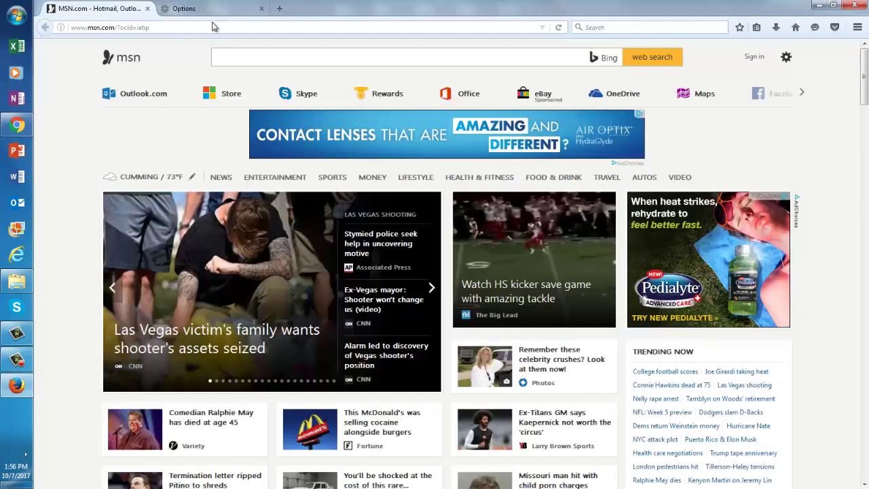
left_click(262, 9)
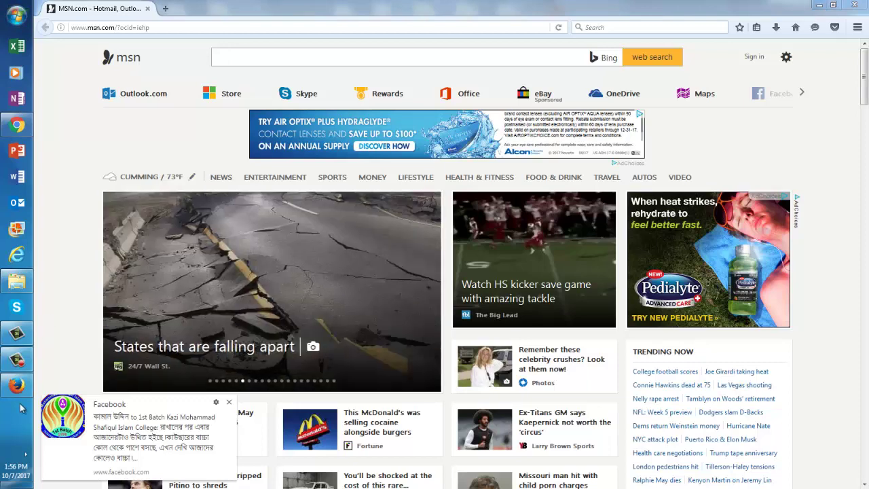
Switch to Windows Explorer and open the Selenium folder inside 3qilabs docs on the DATA (D:) drive
left_click(18, 282)
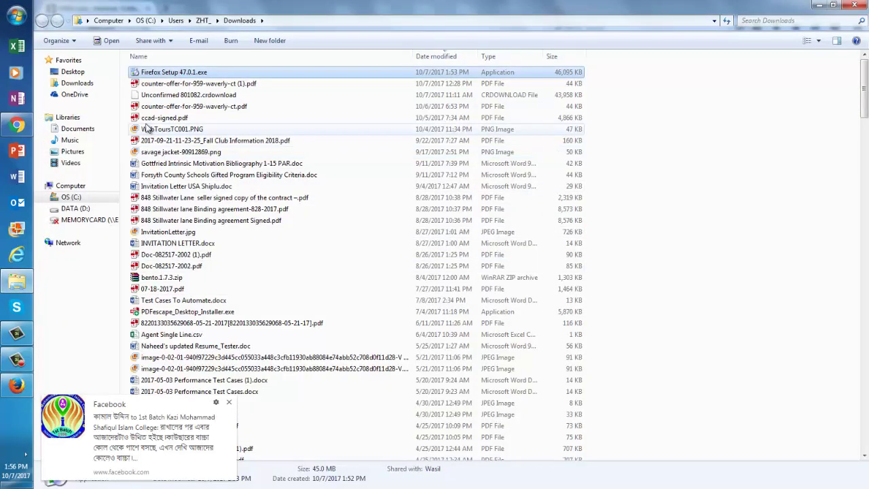
left_click(83, 209)
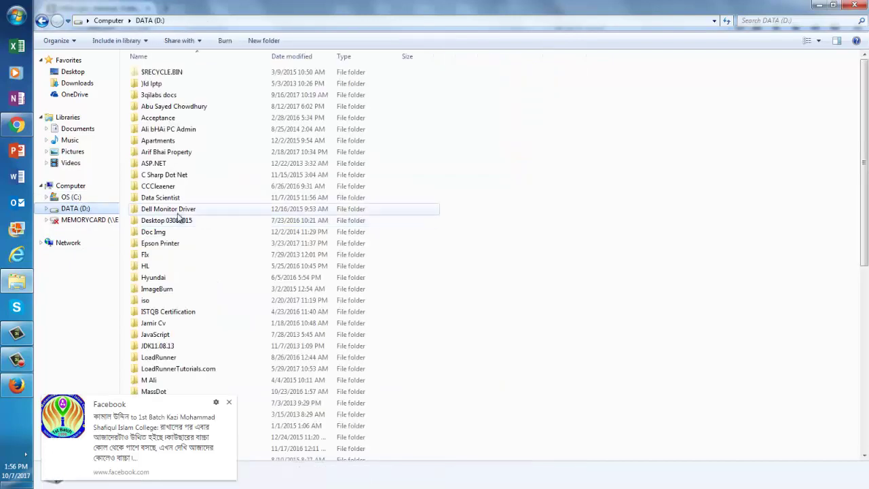
left_click(190, 155)
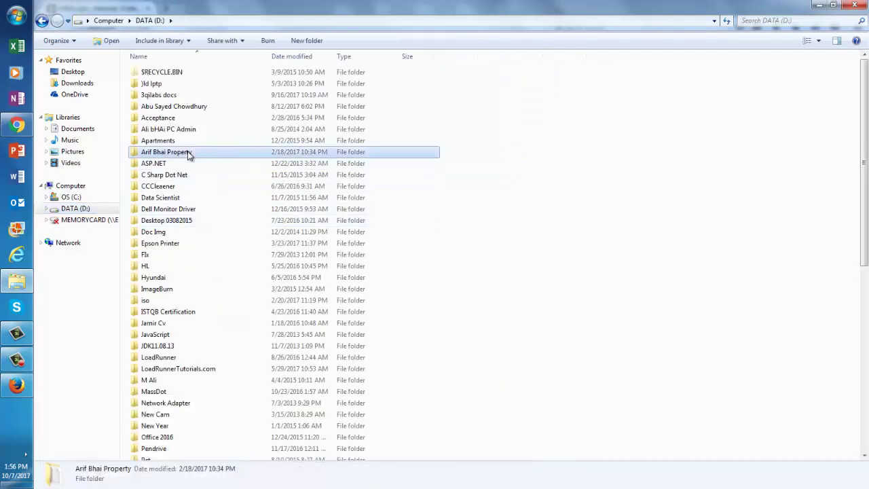
key("3")
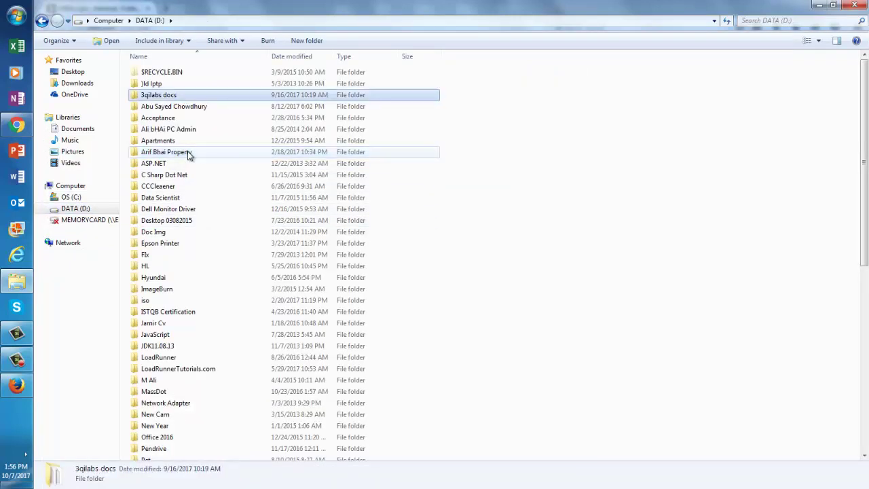
key("Return")
left_click(190, 155)
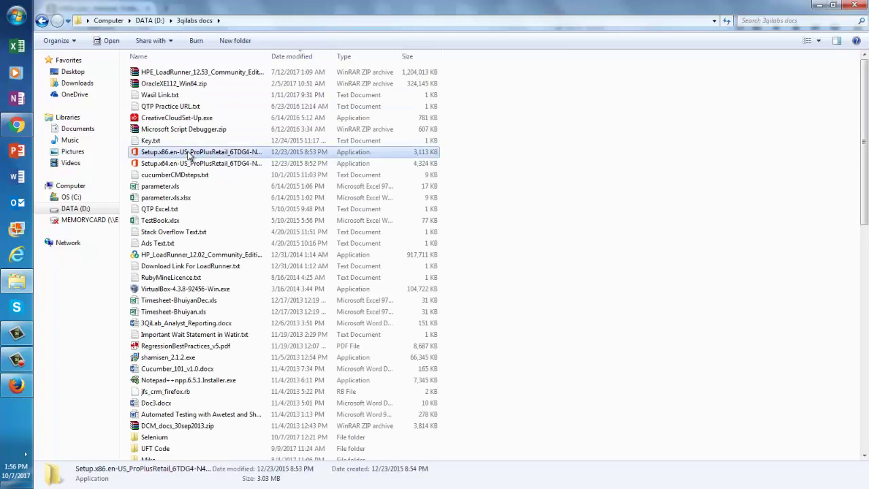
key("s")
key("s")
key("s")
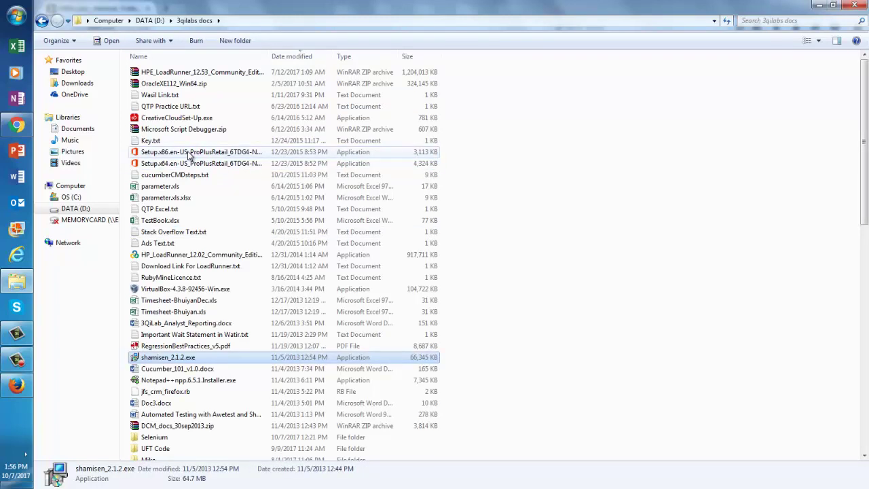
key("s")
key("Return")
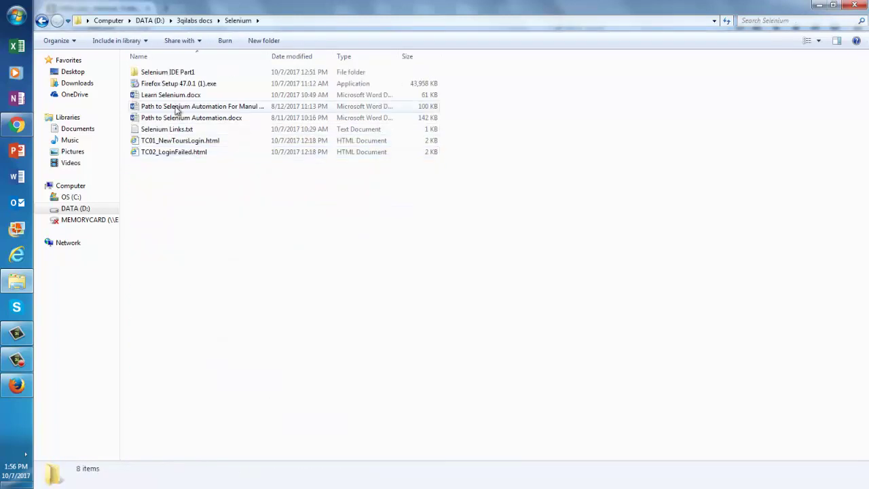
left_click(184, 129)
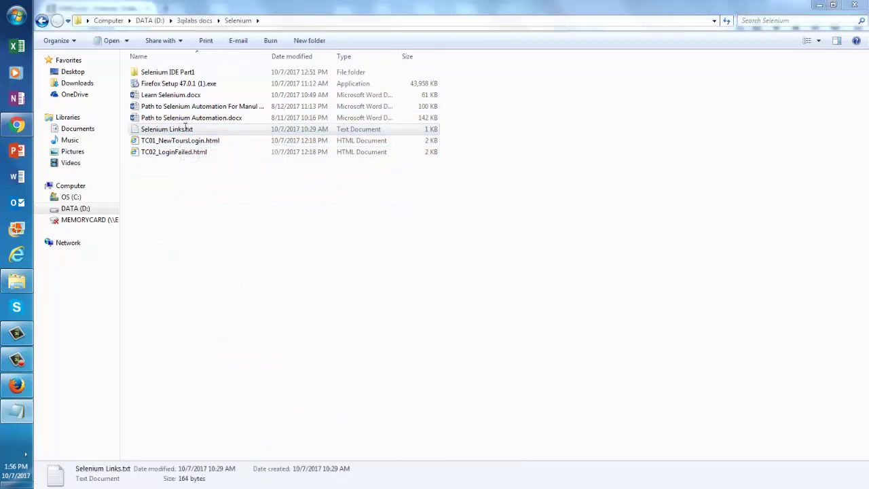
double_click(185, 129)
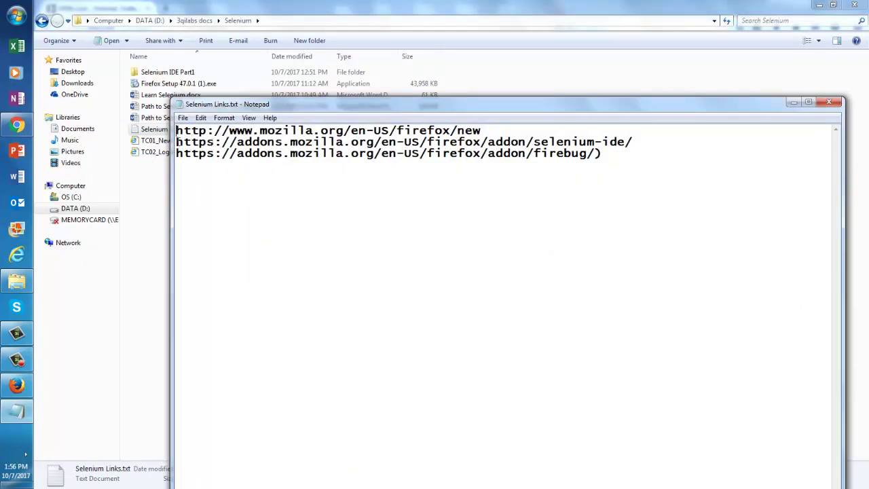
left_click_drag(176, 141, 632, 143)
key("ctrl+c")
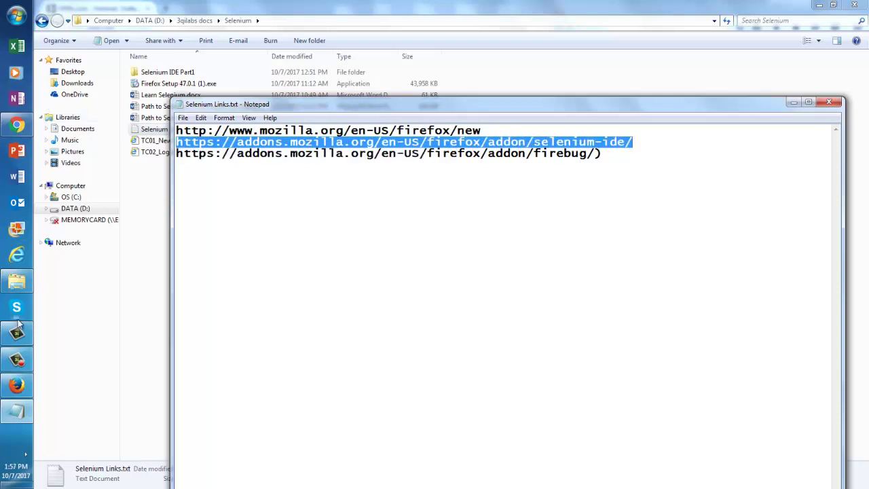
Switch to Firefox and load the copied Selenium IDE add-on address in place of the MSN page
left_click(17, 385)
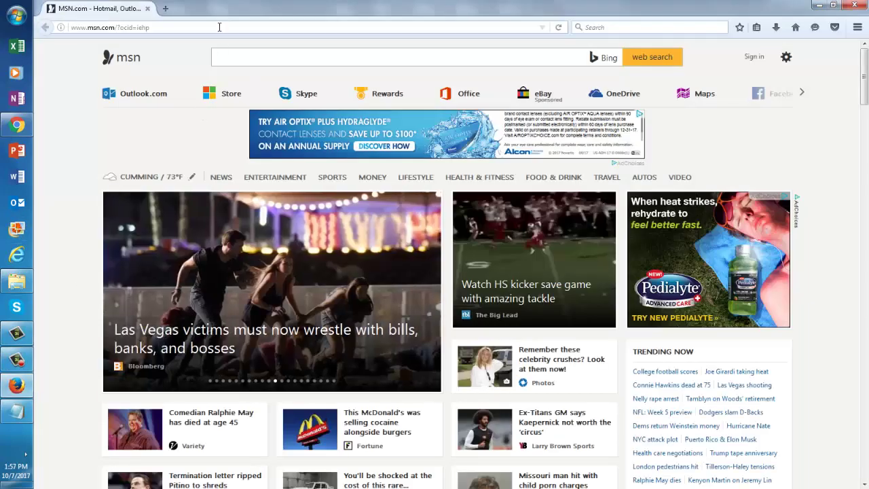
left_click(219, 27)
key("ctrl+a")
key("ctrl+v")
key("Return")
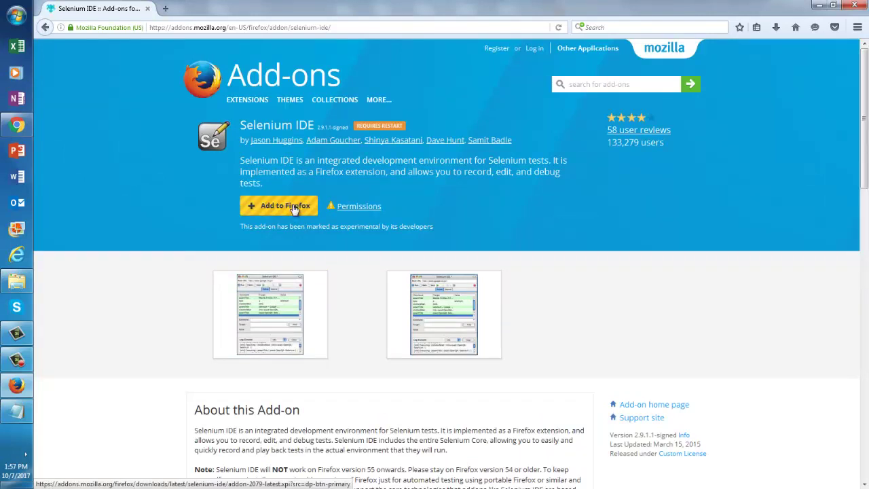
Add the Selenium IDE add-on to Firefox, allow its installation, restart the browser, and minimize the Selenium Links.txt window
left_click(294, 208)
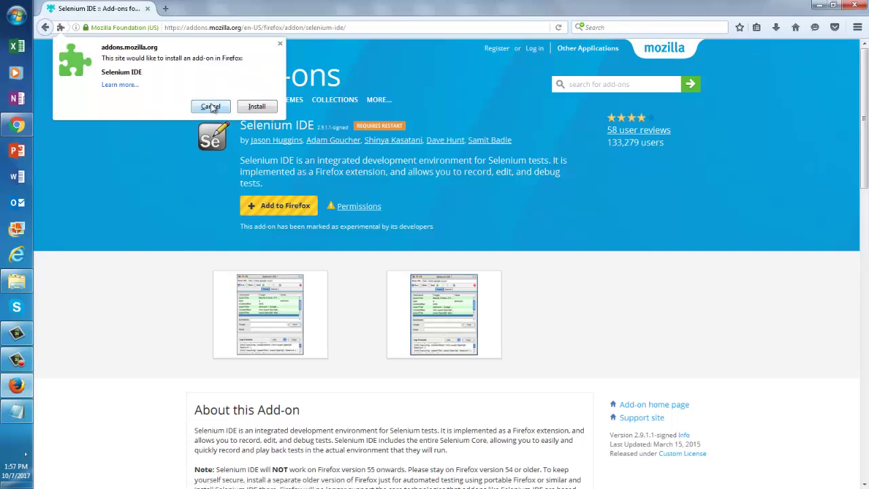
left_click(256, 106)
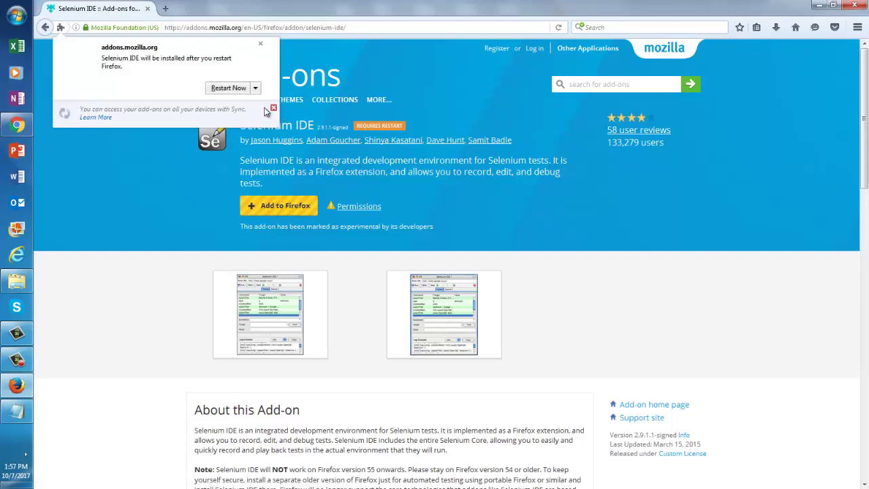
left_click(233, 89)
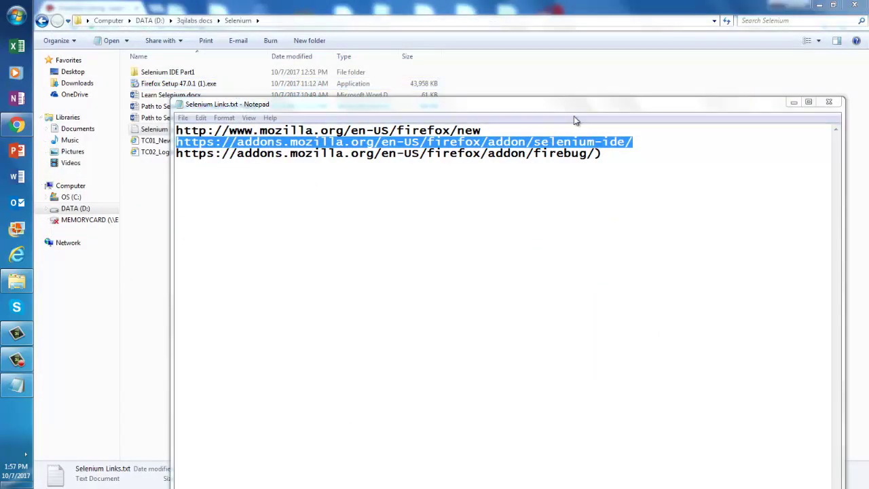
left_click(793, 102)
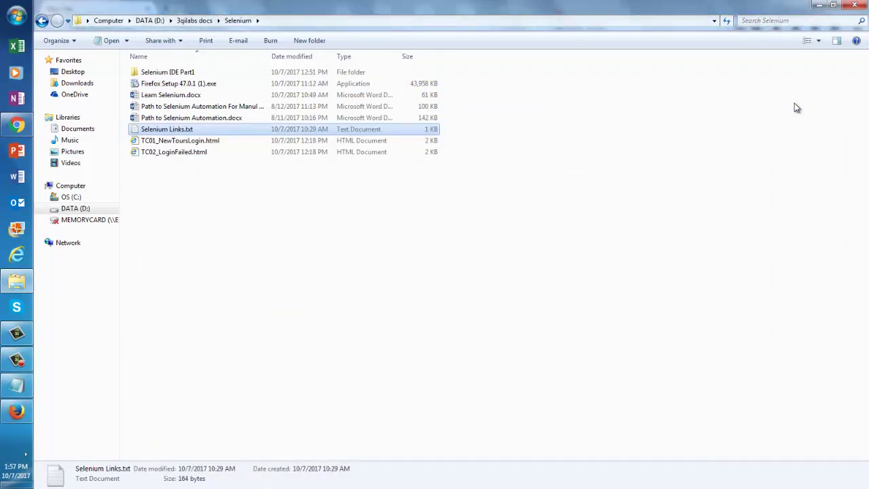